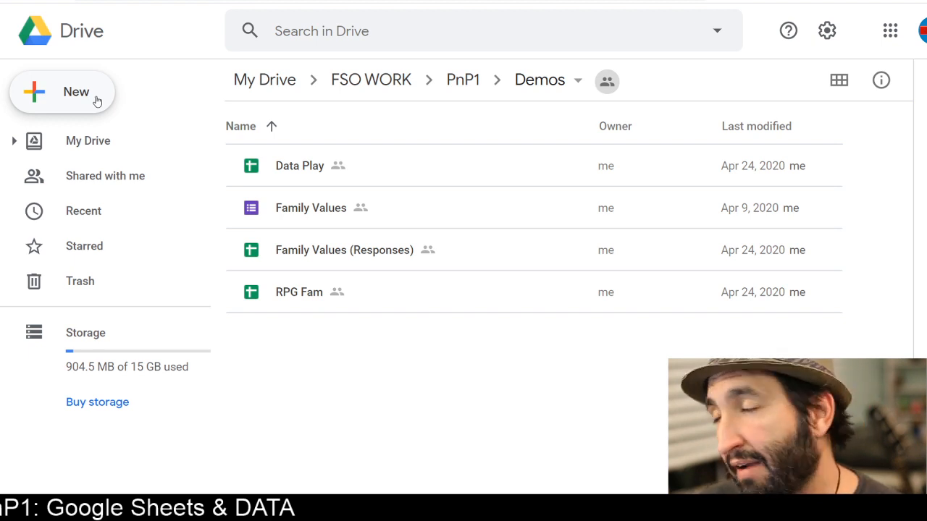
# Create a new Google Sheets spreadsheet in the shared Demos folder, sharing it with the folder's permissions
pyautogui.click(97, 100)
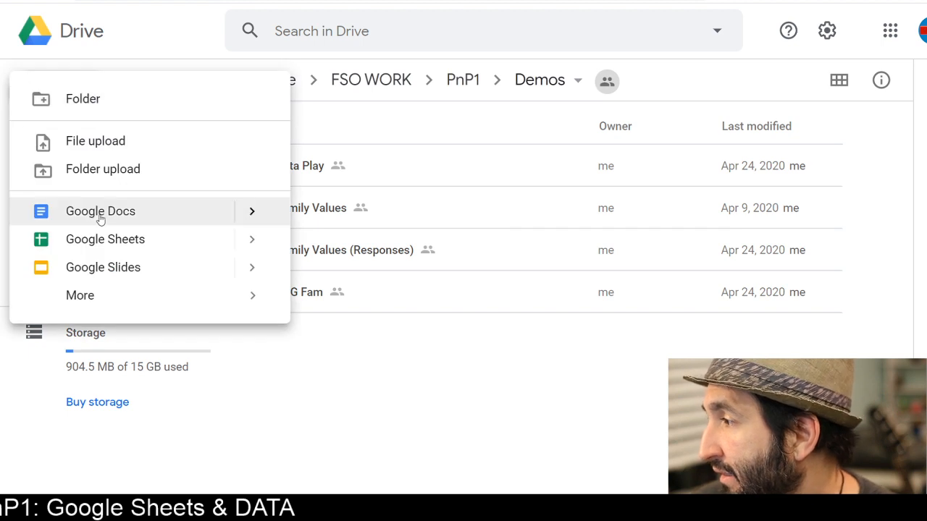
pyautogui.click(106, 241)
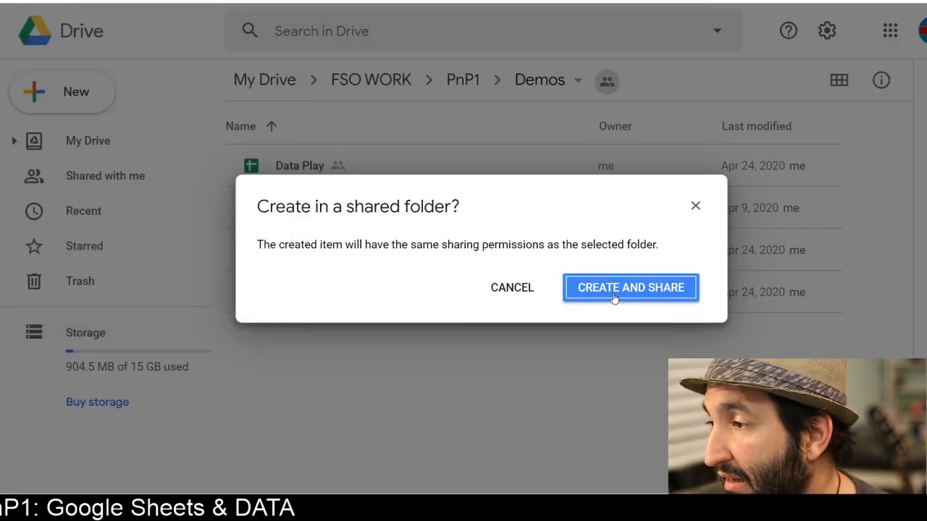
pyautogui.click(613, 290)
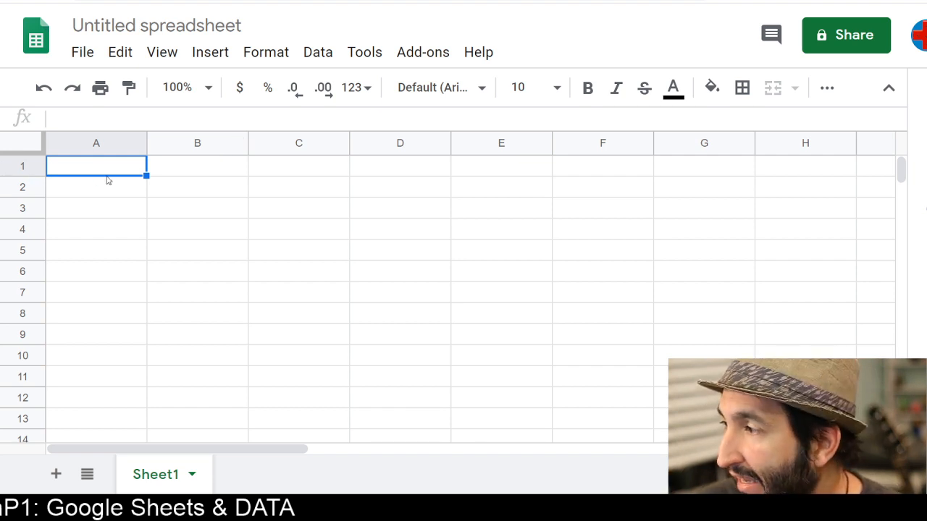
# Select various cells in columns A and B and then the whole of column A to examine cell selection
pyautogui.click(181, 166)
pyautogui.click(178, 183)
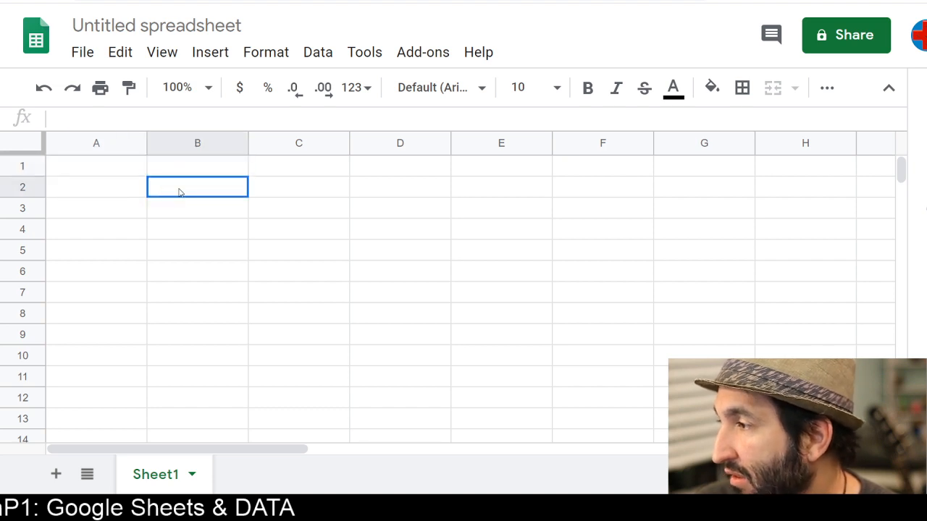
pyautogui.click(108, 193)
pyautogui.click(107, 213)
pyautogui.click(174, 216)
pyautogui.click(175, 193)
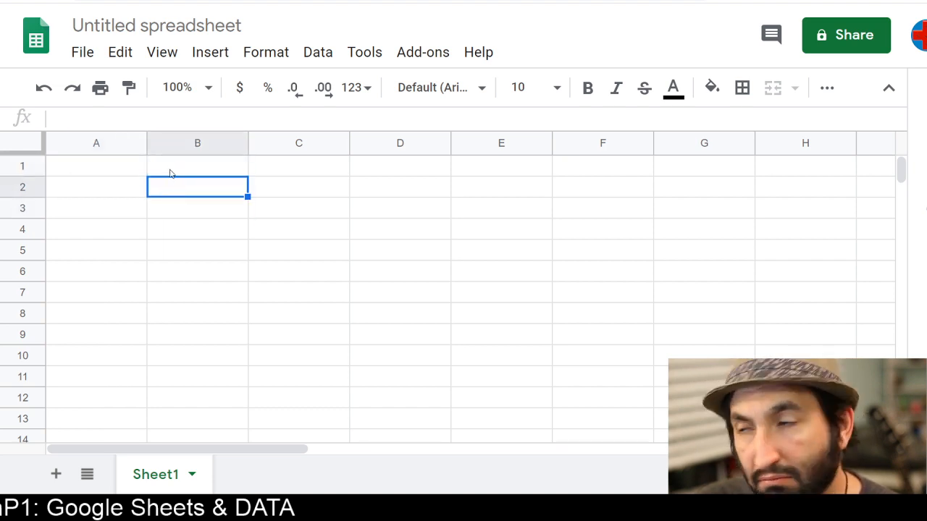
pyautogui.click(171, 171)
pyautogui.click(116, 170)
pyautogui.click(114, 190)
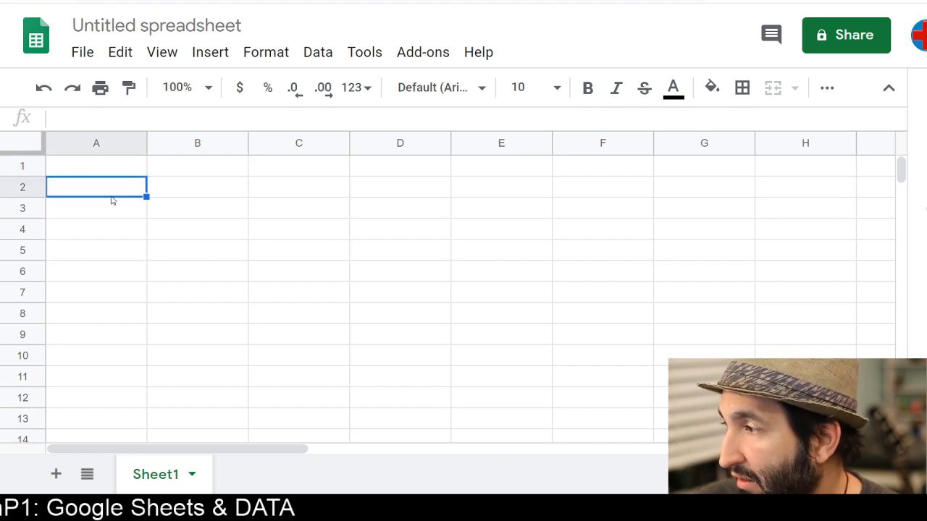
pyautogui.click(105, 217)
pyautogui.click(194, 214)
pyautogui.click(190, 192)
pyautogui.click(196, 172)
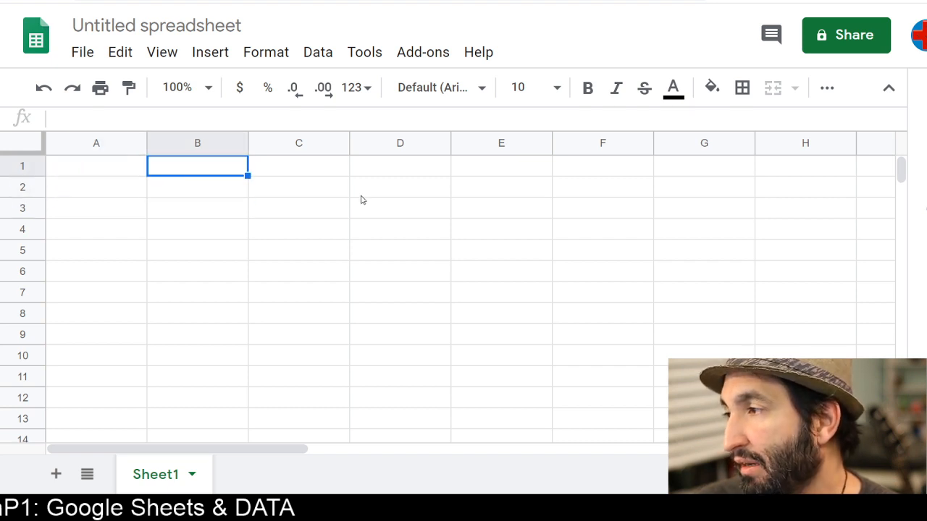
pyautogui.click(99, 143)
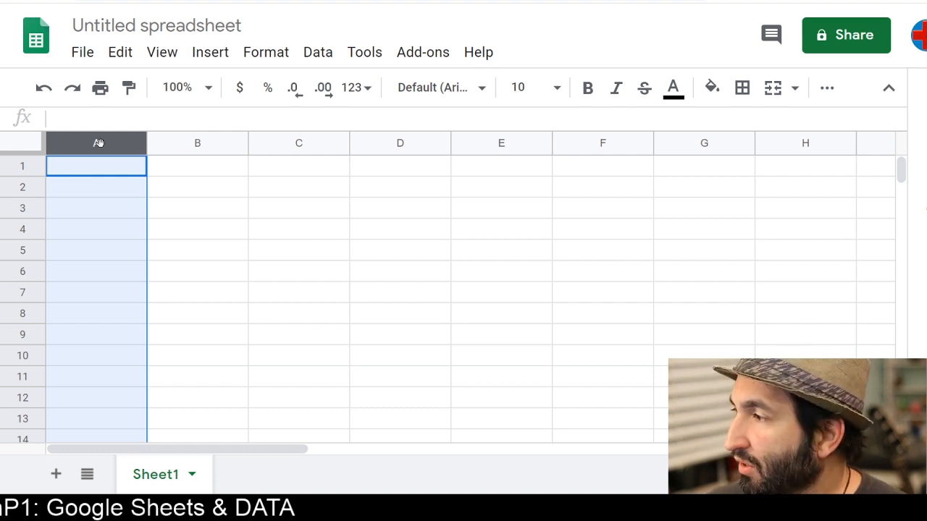
# Enter Hello in cell A1 and world! in cell B1
pyautogui.click(12, 167)
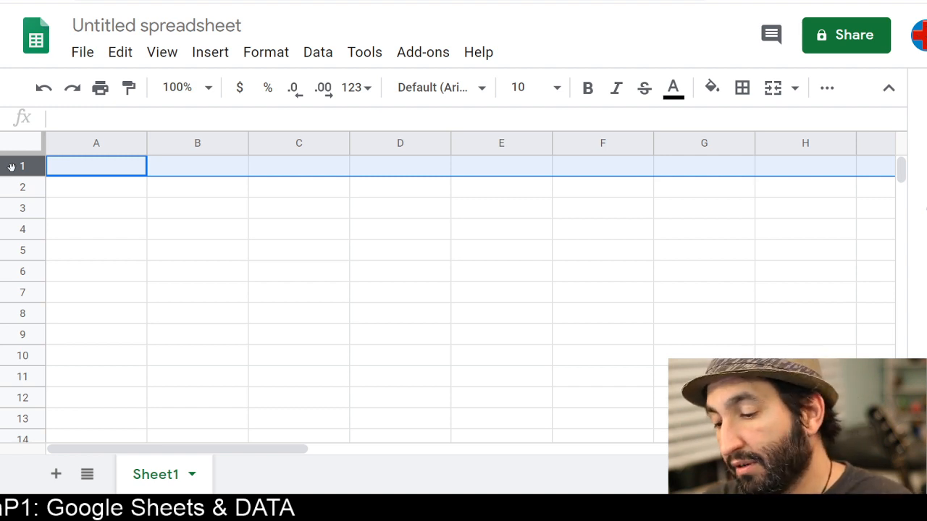
pyautogui.write('Hello')
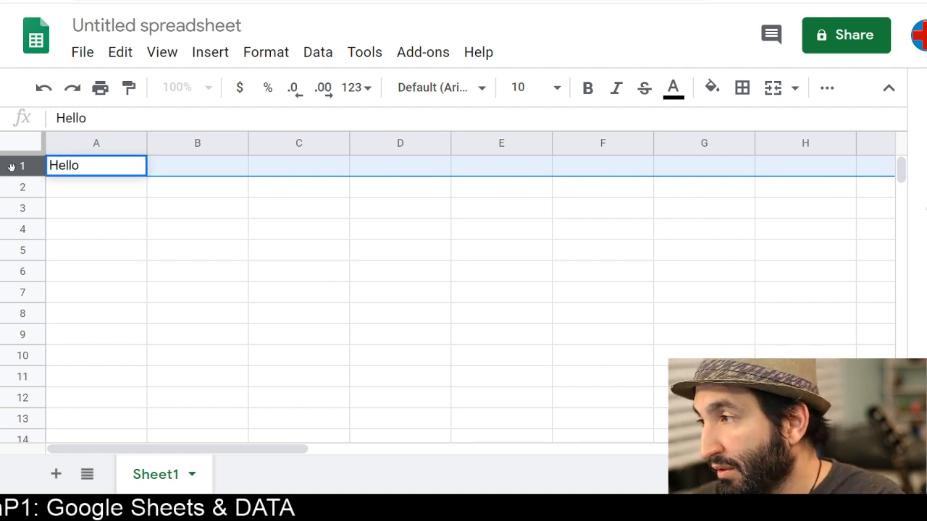
pyautogui.press('Tab')
pyautogui.write('wor')
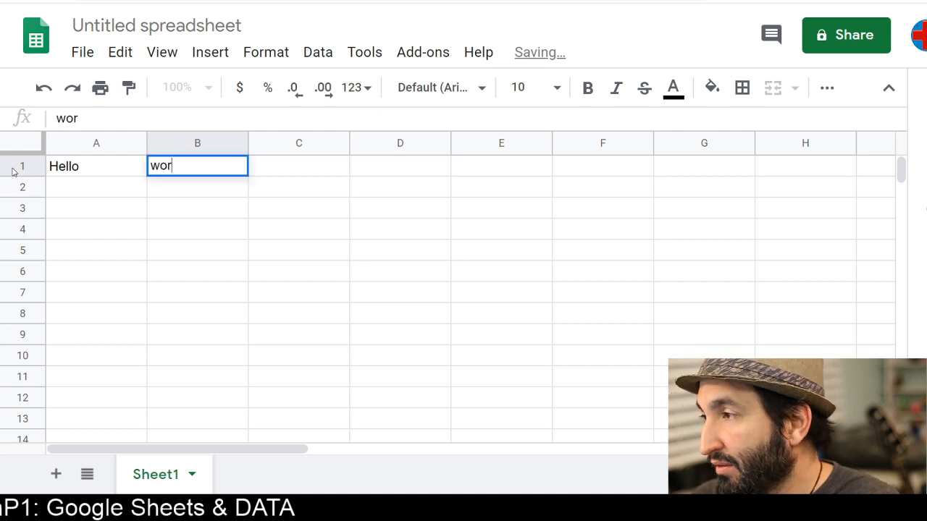
pyautogui.write('ld!')
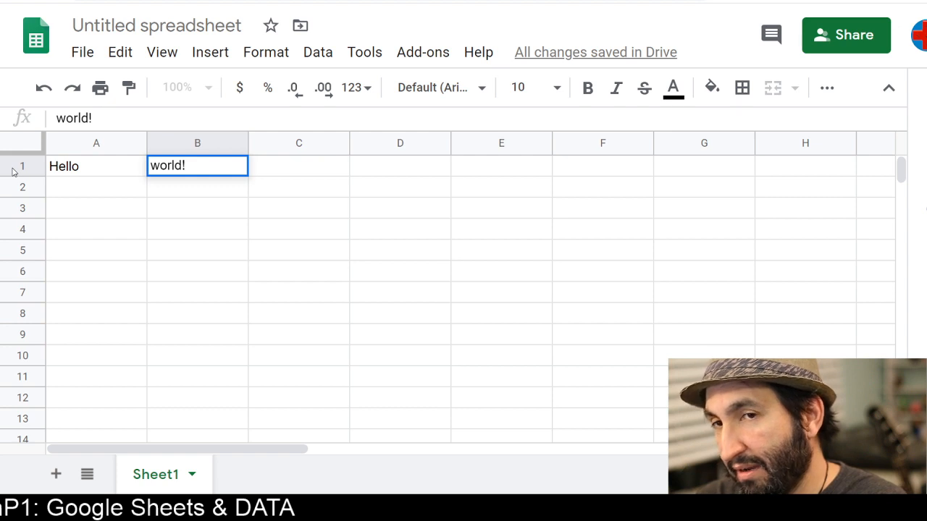
# Enter the number 1 in cell A2 and FALSE in cell A3
pyautogui.press('Return')
pyautogui.press('Left')
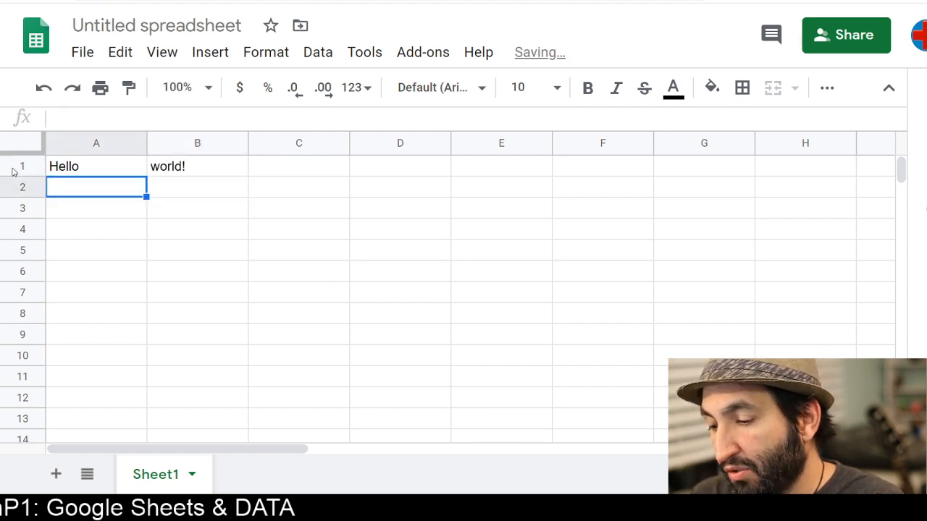
pyautogui.write('1')
pyautogui.press('Return')
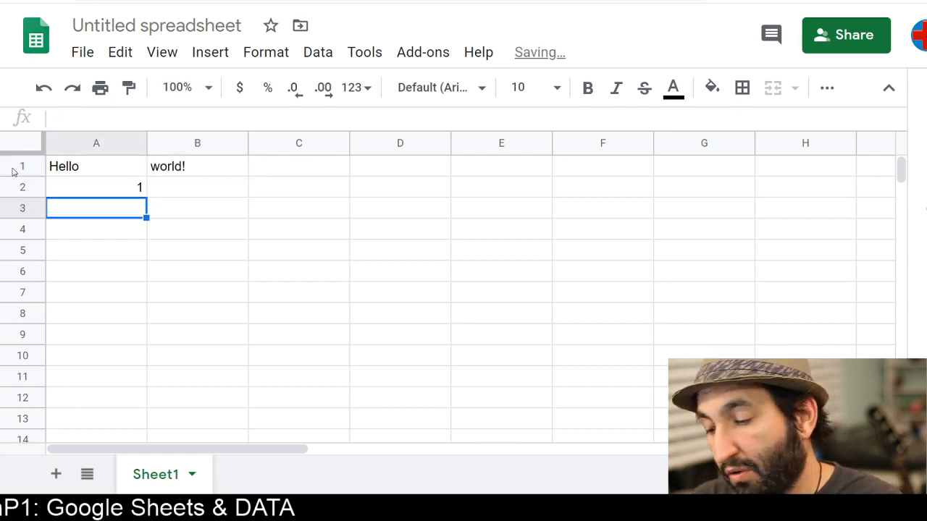
pyautogui.write('FALSE')
pyautogui.press('Return')
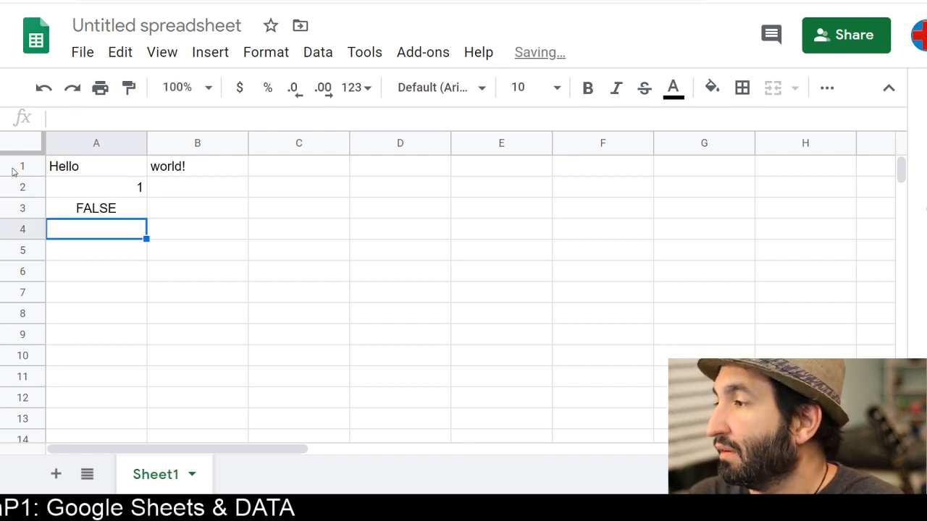
# Enter 1.01 in cell B2 and "HELLO" including the quotation marks in cell B3
pyautogui.press('Up')
pyautogui.press('Up')
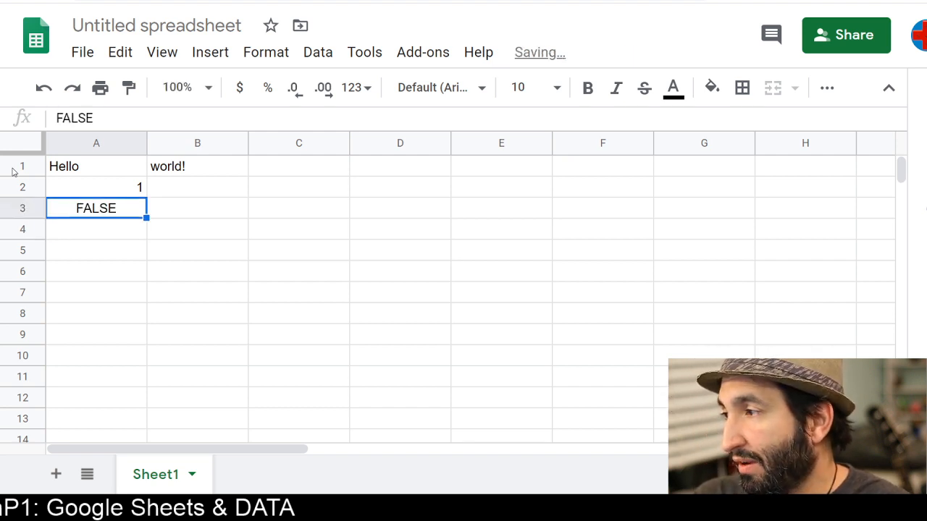
pyautogui.press('Right')
pyautogui.write('1.0')
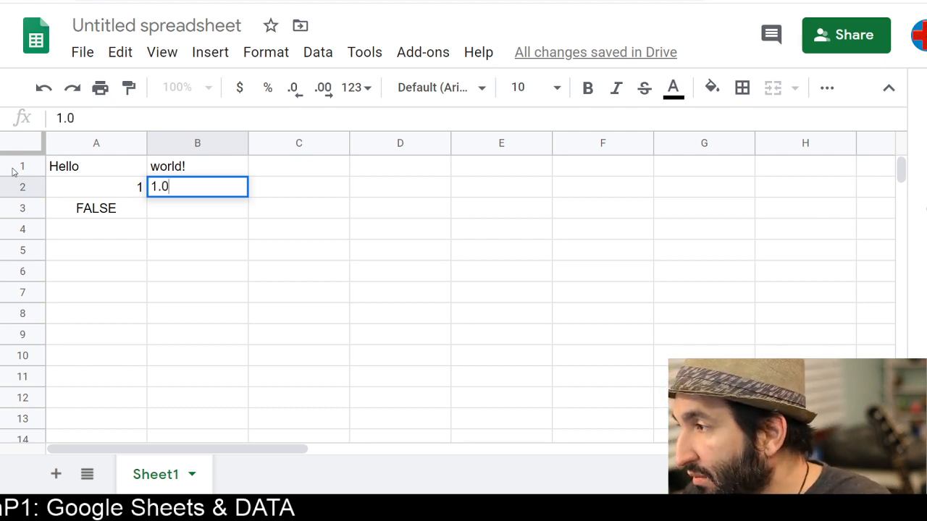
pyautogui.write('1')
pyautogui.press('Return')
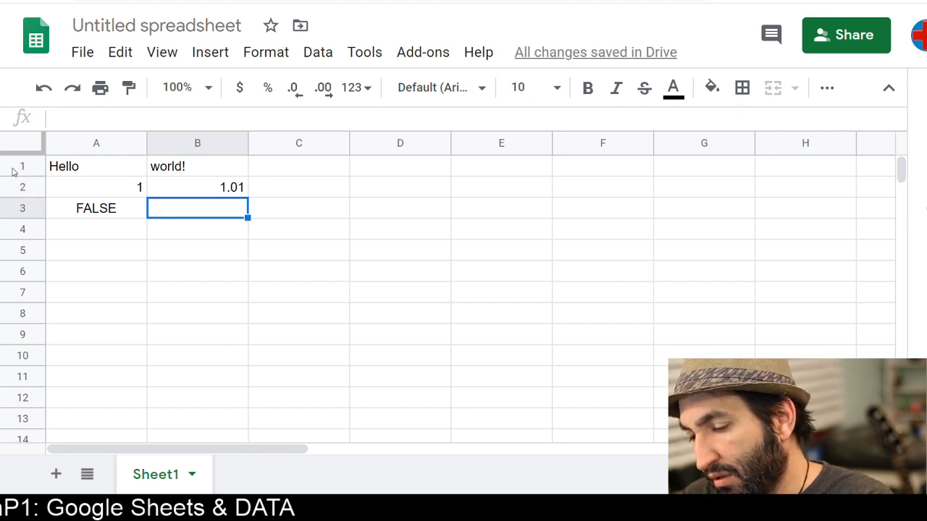
pyautogui.write('"')
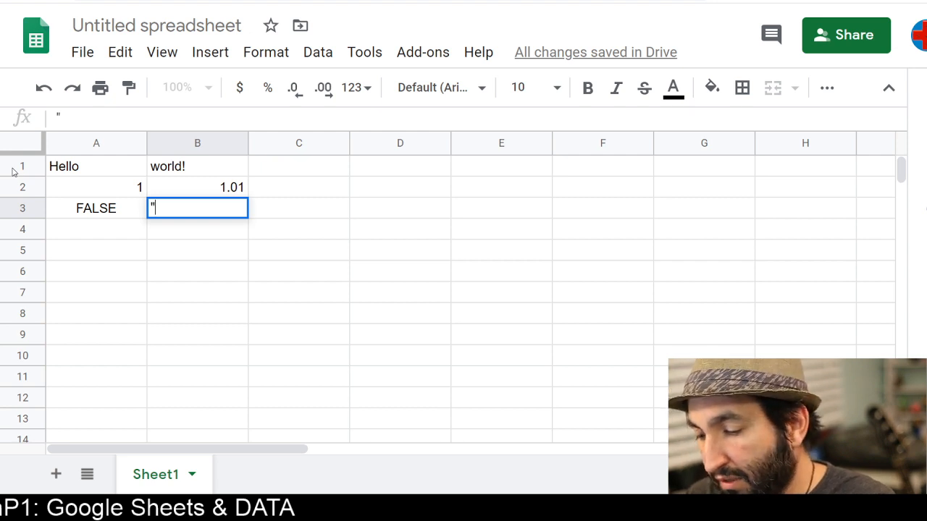
pyautogui.write('HELLO')
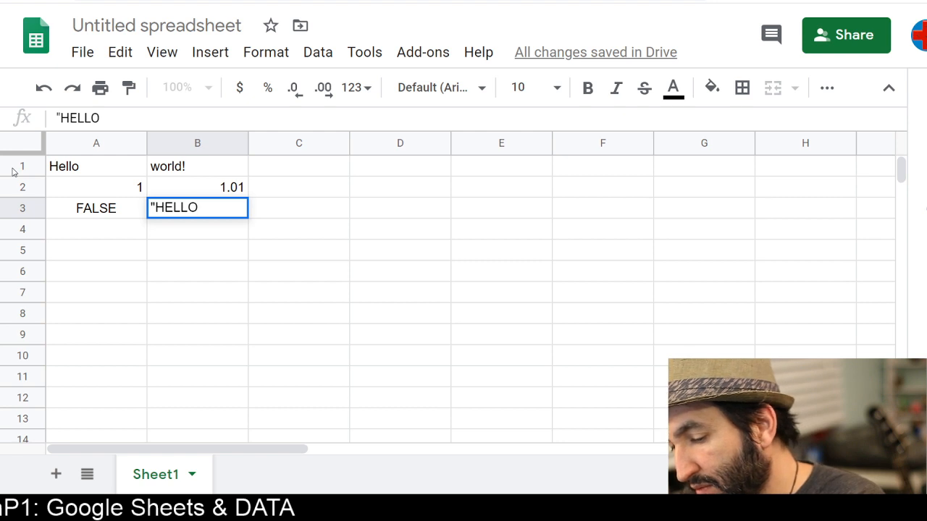
pyautogui.write('"')
pyautogui.press('Return')
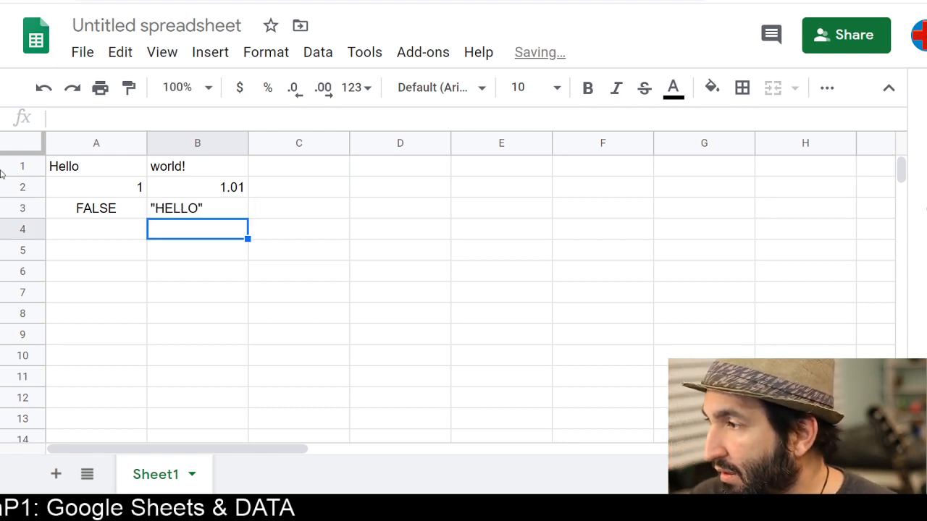
# Copy the value in cell A2 and paste it into cell A4
pyautogui.click(137, 233)
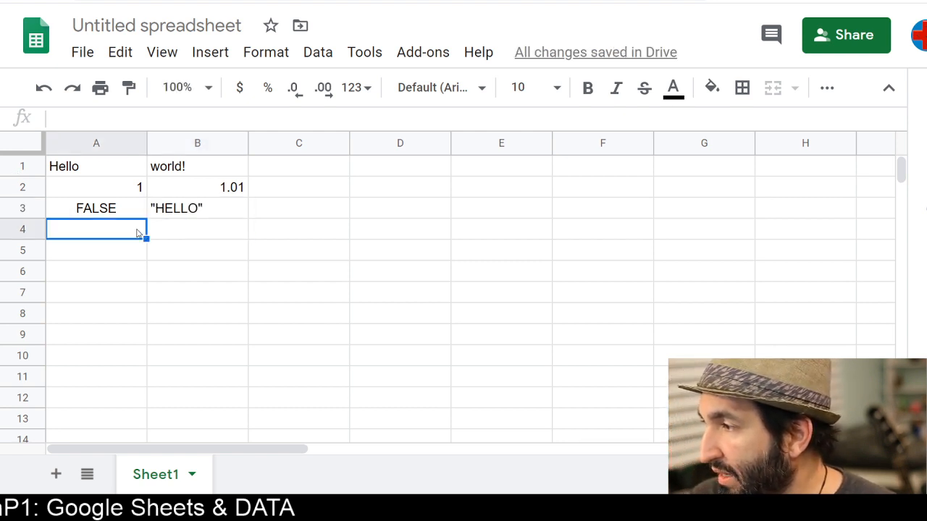
pyautogui.click(118, 187)
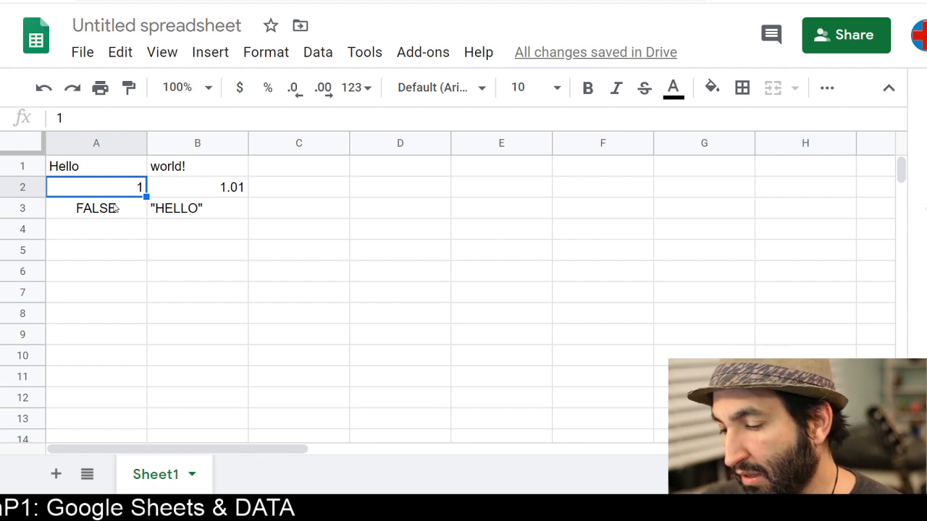
pyautogui.hotkey('ctrl', 'c')
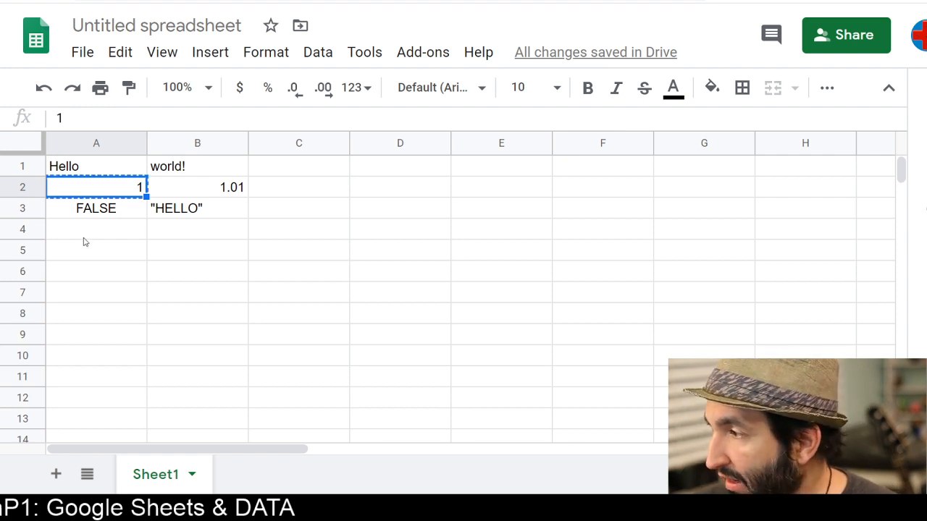
pyautogui.click(84, 238)
pyautogui.hotkey('ctrl', 'v')
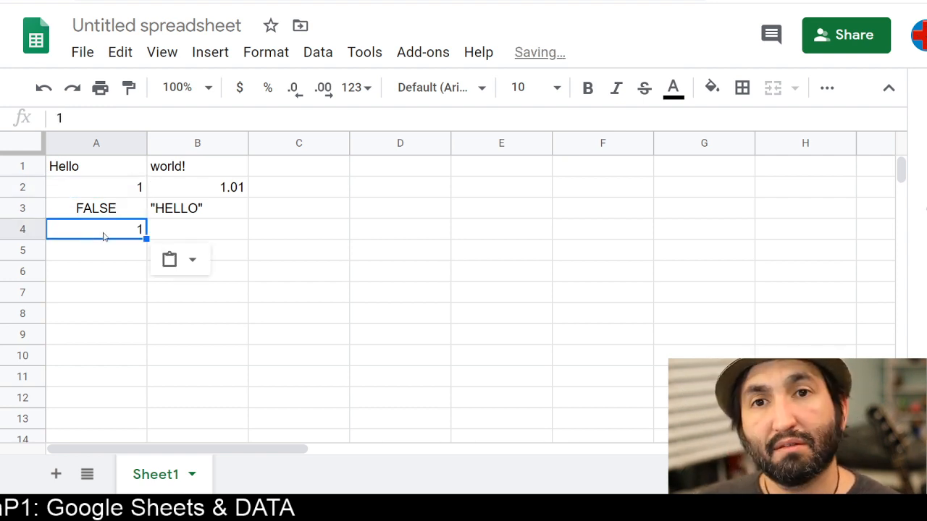
# Move column A so it sits after column B
pyautogui.click(99, 145)
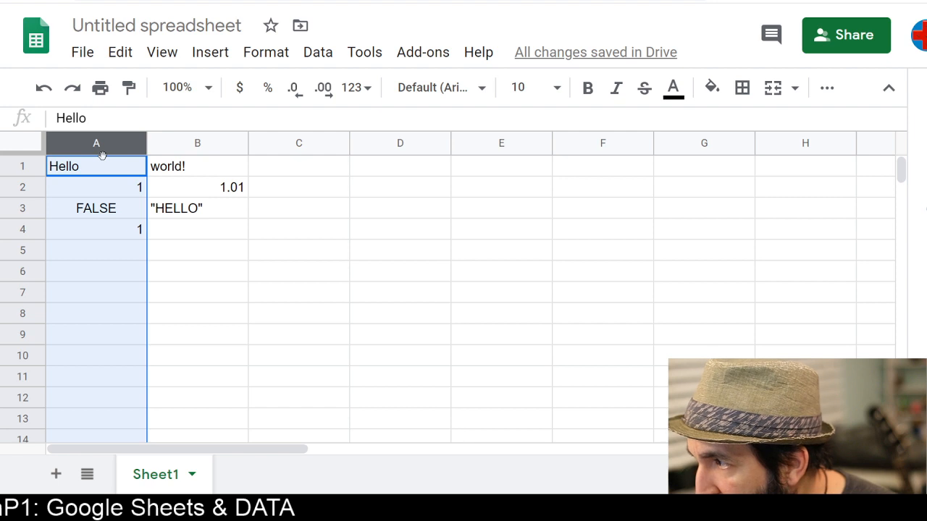
pyautogui.moveTo(102, 155); pyautogui.dragTo(273, 152)
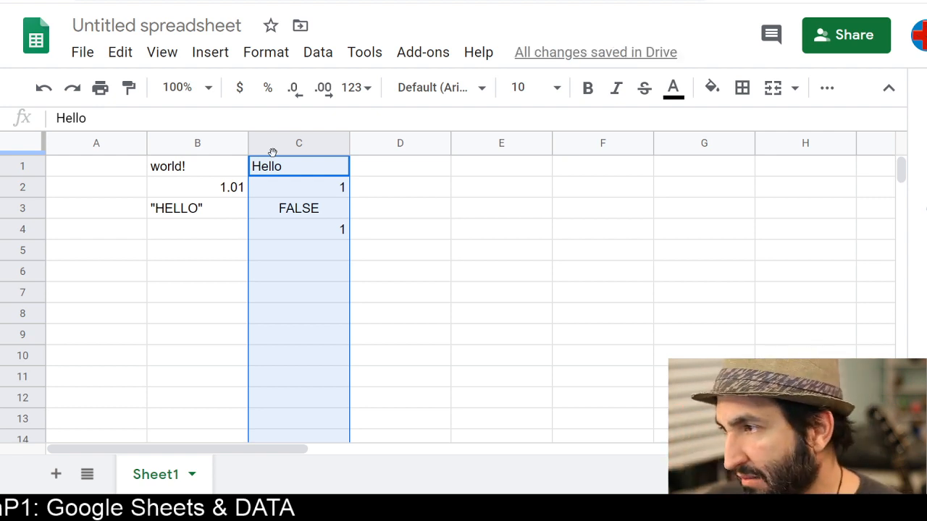
pyautogui.scroll(-20, 267, 263)
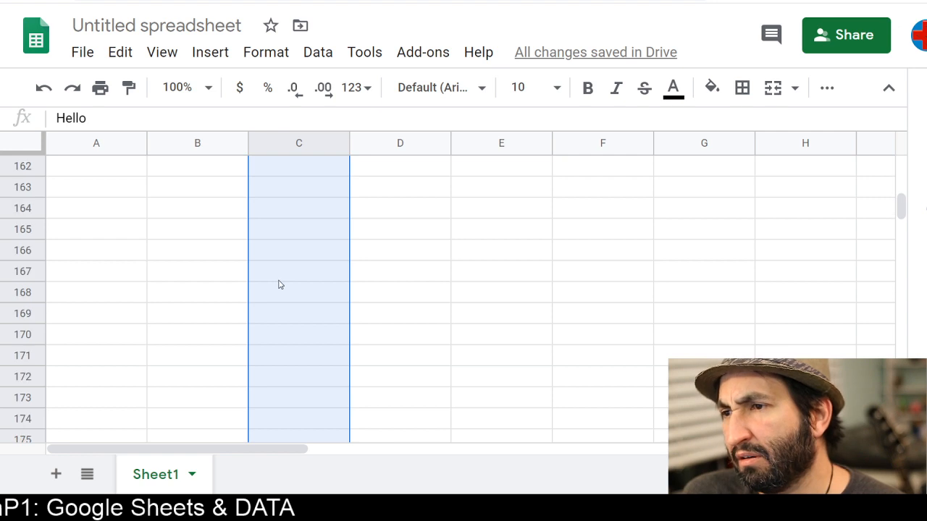
pyautogui.moveTo(901, 221); pyautogui.dragTo(889, 151)
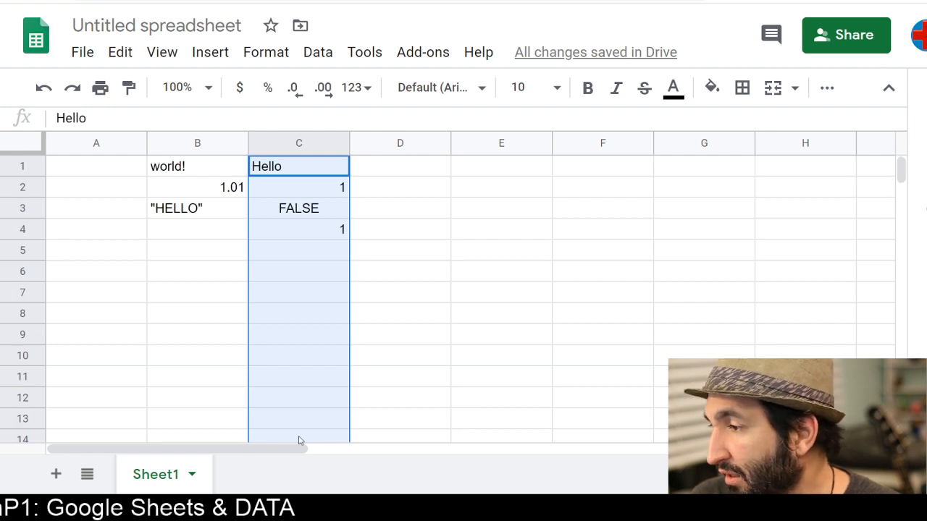
pyautogui.moveTo(258, 451); pyautogui.dragTo(192, 435)
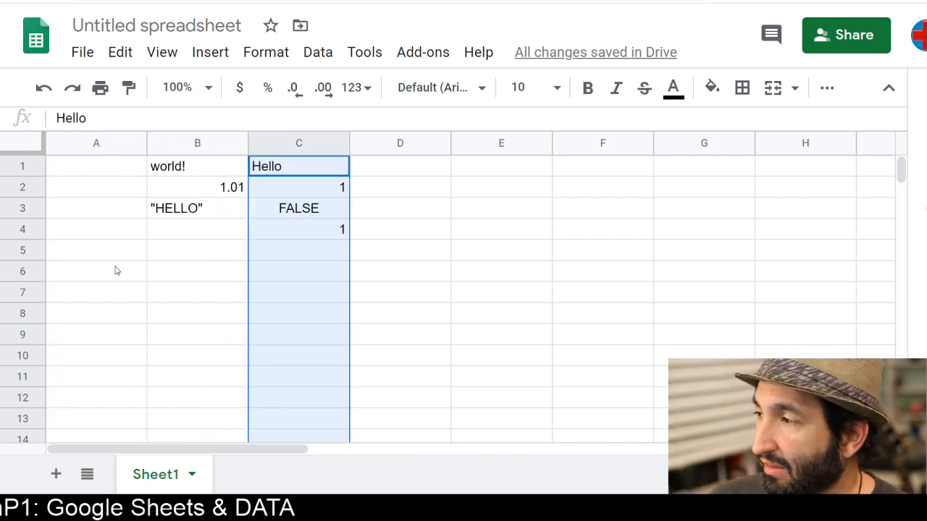
# Move the Hello column back to column A and the world! column back to column B
pyautogui.click(300, 139)
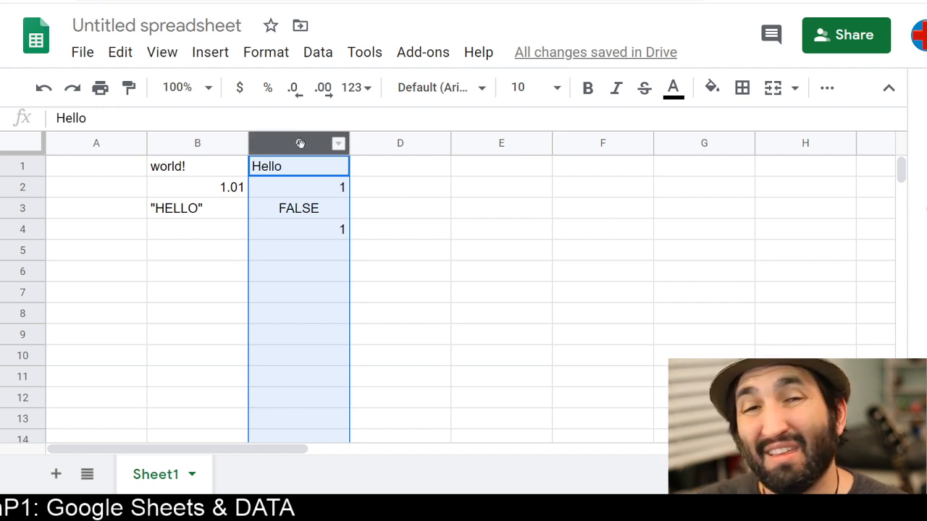
pyautogui.moveTo(302, 141); pyautogui.dragTo(104, 141)
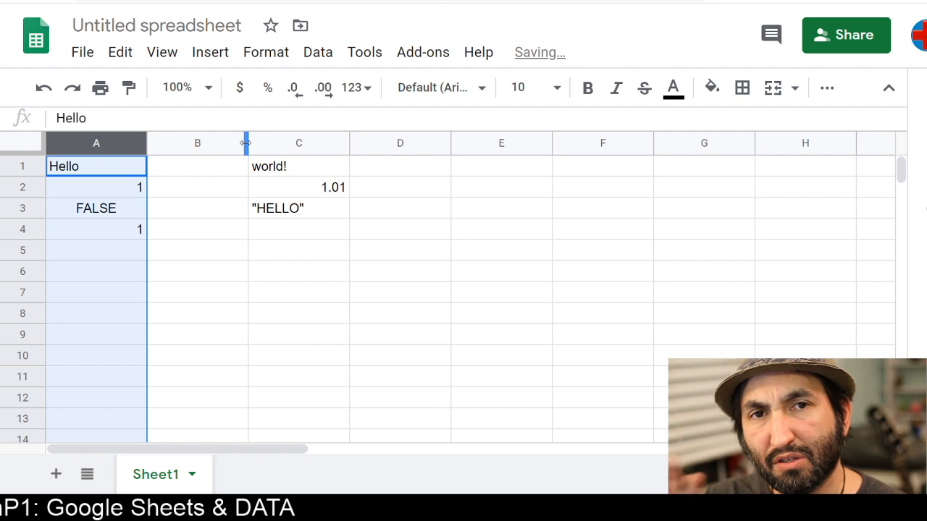
pyautogui.click(199, 142)
pyautogui.moveTo(199, 142); pyautogui.dragTo(281, 143)
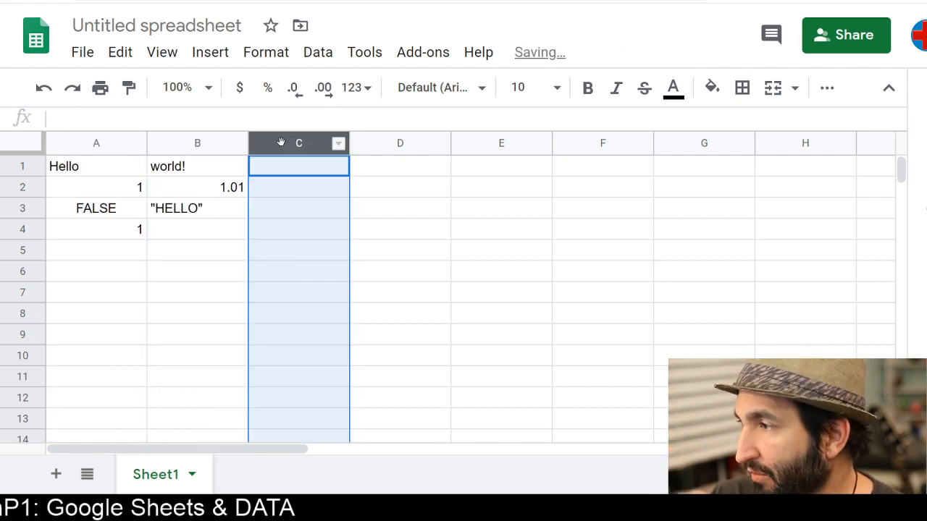
# Move row 1 below row 3, then undo the row move
pyautogui.click(22, 165)
pyautogui.moveTo(22, 165); pyautogui.dragTo(28, 219)
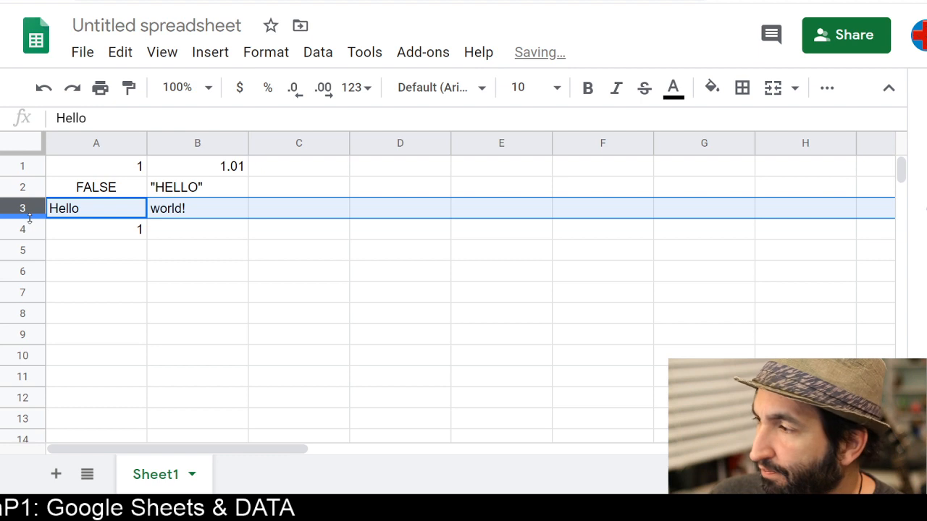
pyautogui.hotkey('ctrl', 'z')
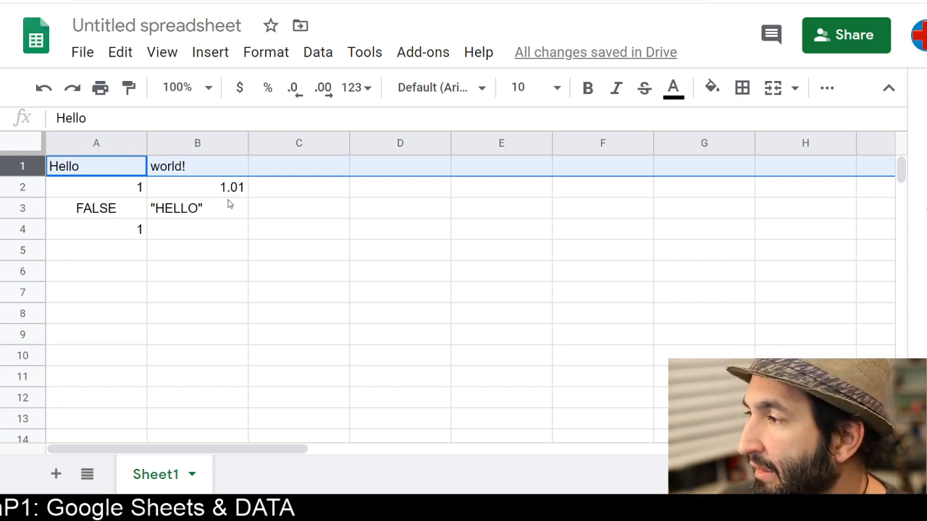
# Move the value 1 from cell A4 into cell B4
pyautogui.click(93, 233)
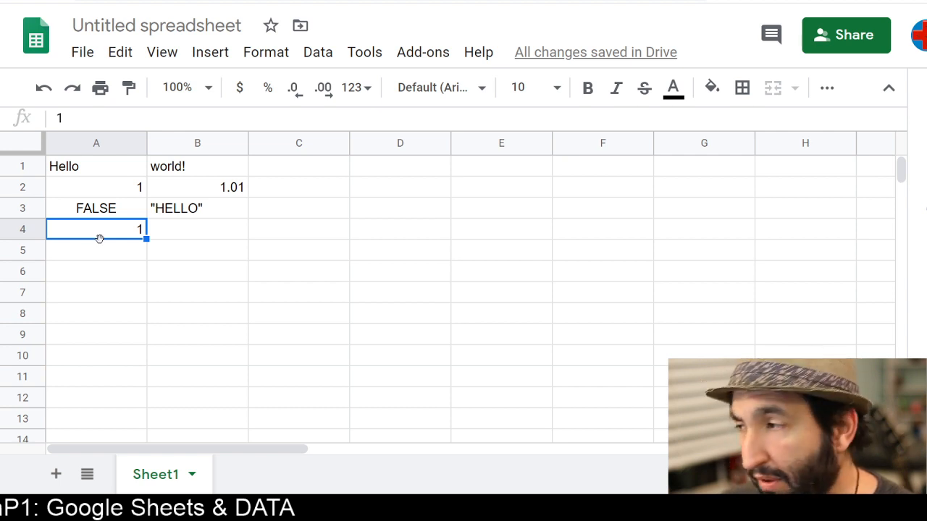
pyautogui.moveTo(100, 239); pyautogui.dragTo(190, 242)
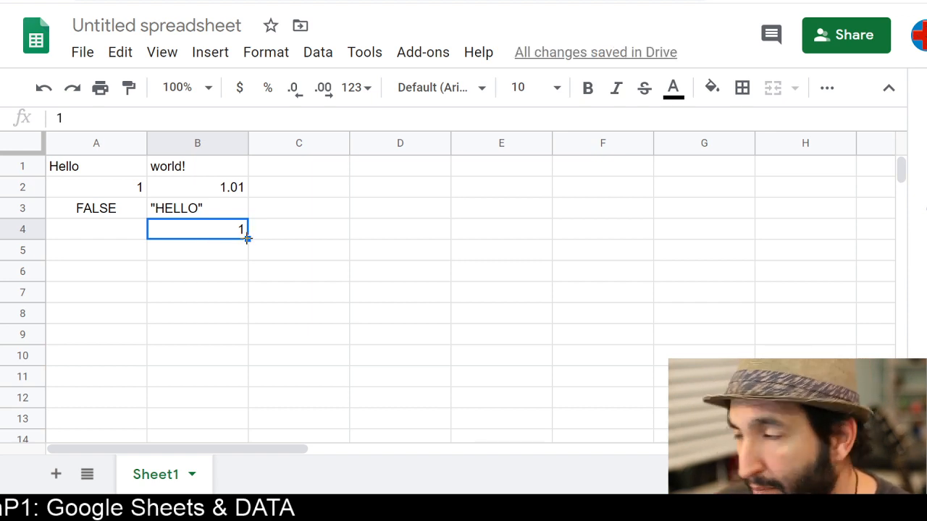
# Fill the 1 in B4 down to B11 as a series counting 1 to 8
pyautogui.moveTo(247, 238); pyautogui.dragTo(239, 375)
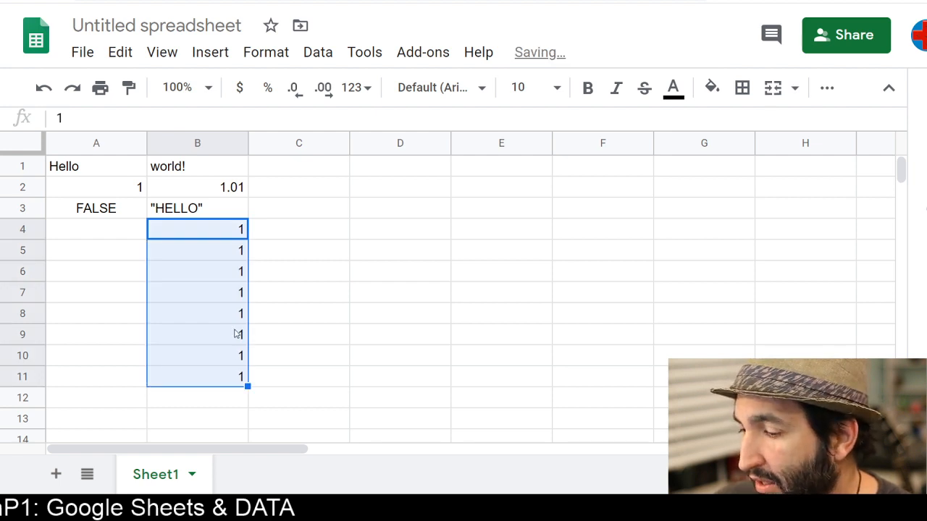
pyautogui.hotkey('ctrl', 'z')
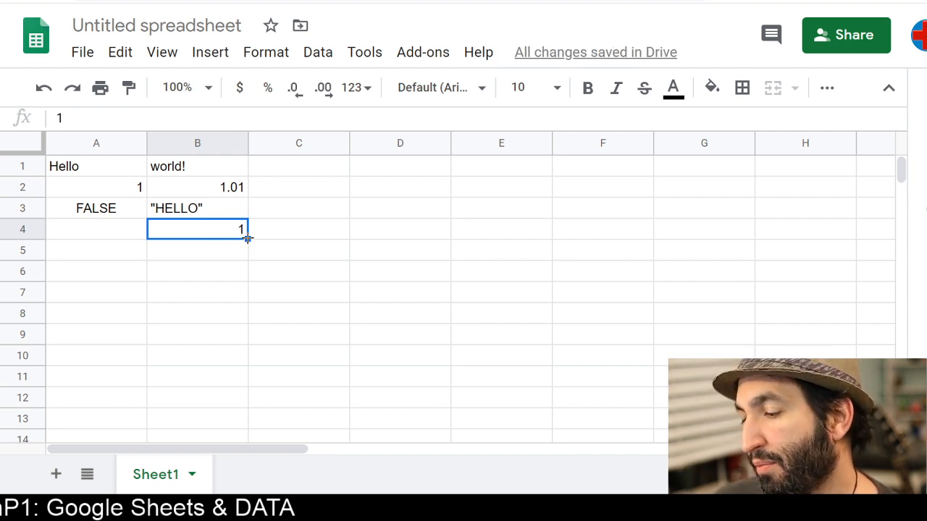
pyautogui.moveTo(247, 238); pyautogui.dragTo(239, 355)
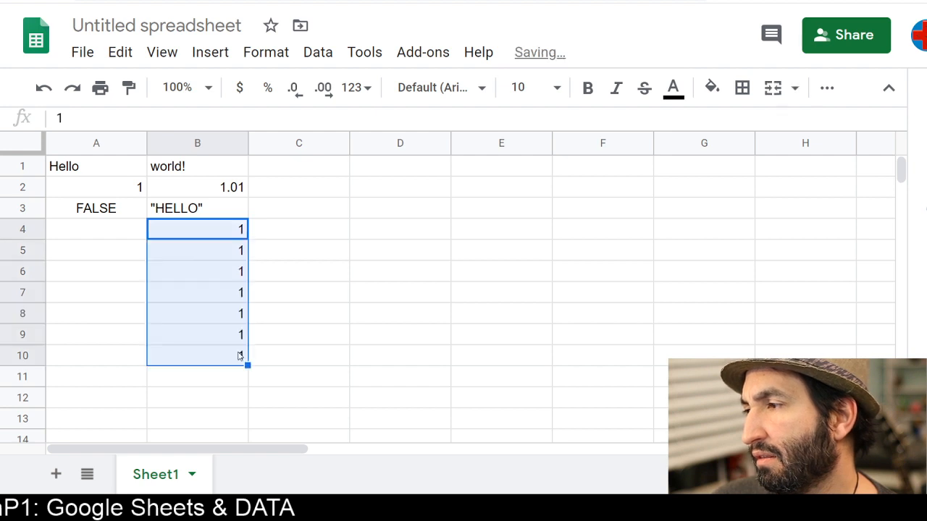
pyautogui.hotkey('ctrl', 'z')
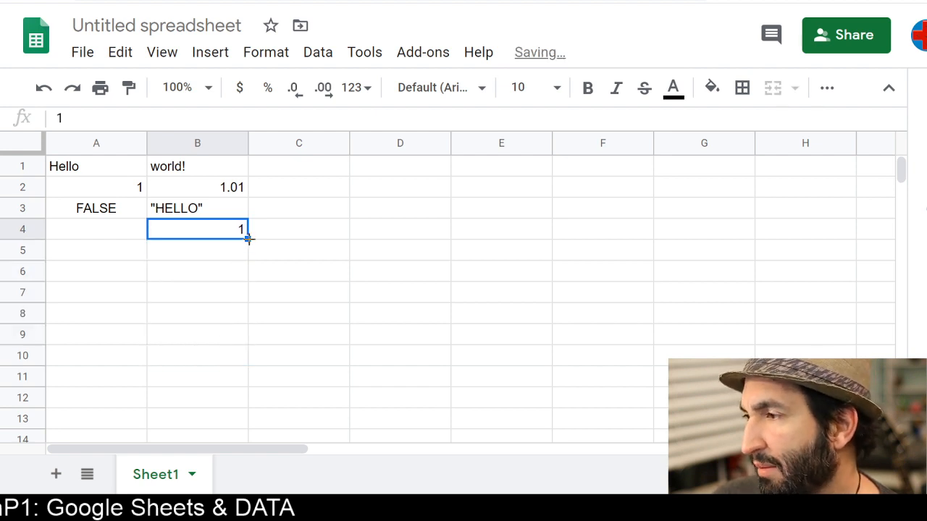
pyautogui.moveTo(247, 238); pyautogui.dragTo(249, 386)
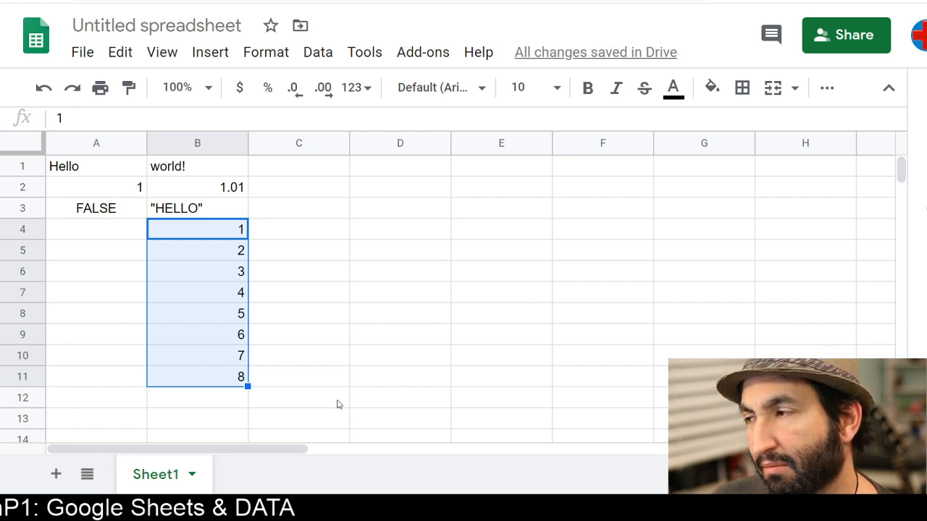
# Fill "HELLO" from B3 across row 3 to column E, then undo the fill
pyautogui.click(221, 208)
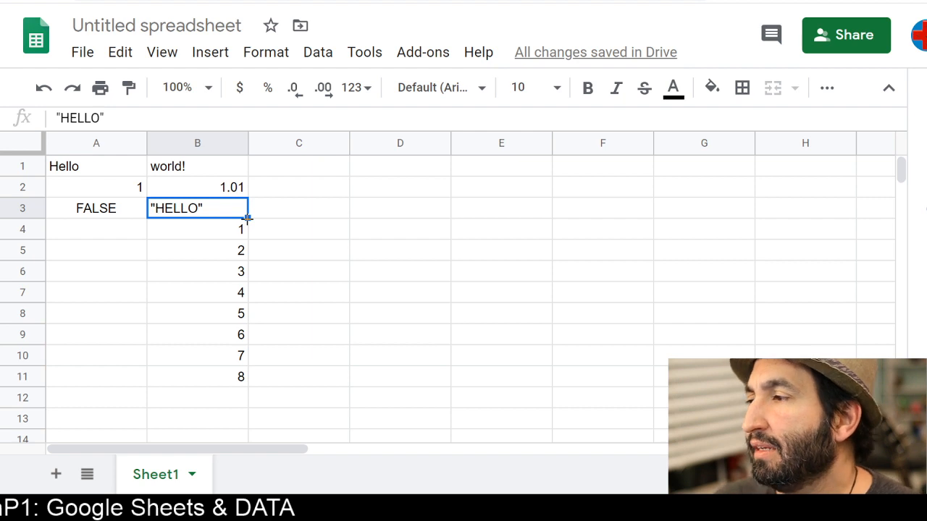
pyautogui.moveTo(247, 217); pyautogui.dragTo(528, 213)
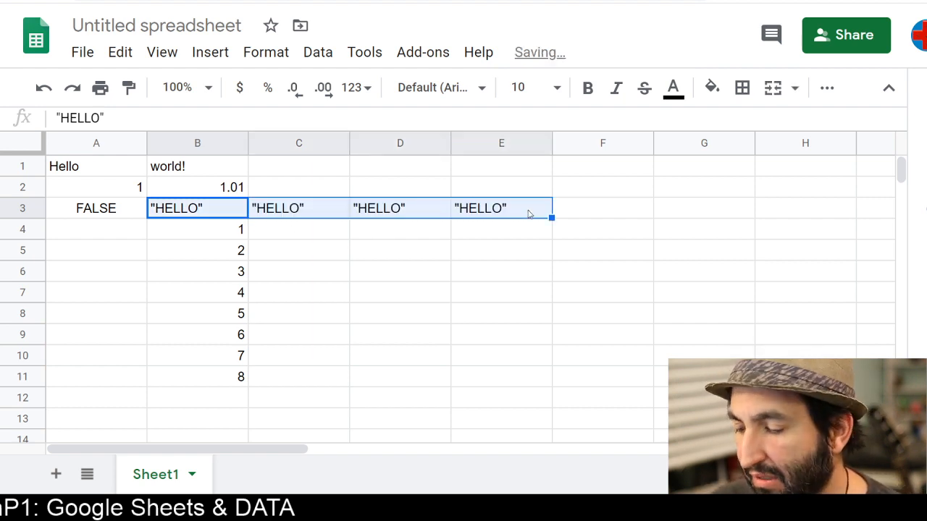
pyautogui.hotkey('ctrl', 'z')
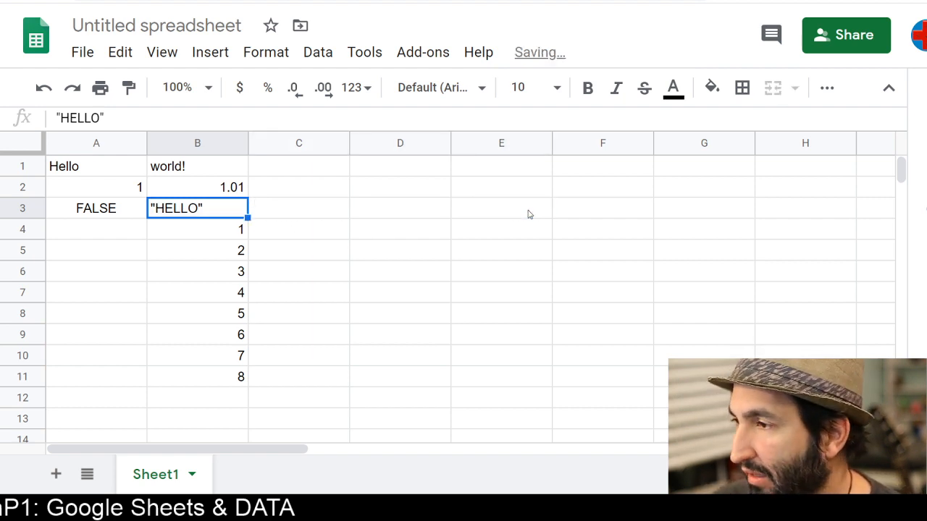
# Fill 1.01 from B2 across to F2 as a series 1.01, 2.01, 3.01, 4.01, 5.01
pyautogui.click(235, 194)
pyautogui.moveTo(248, 197); pyautogui.dragTo(557, 207)
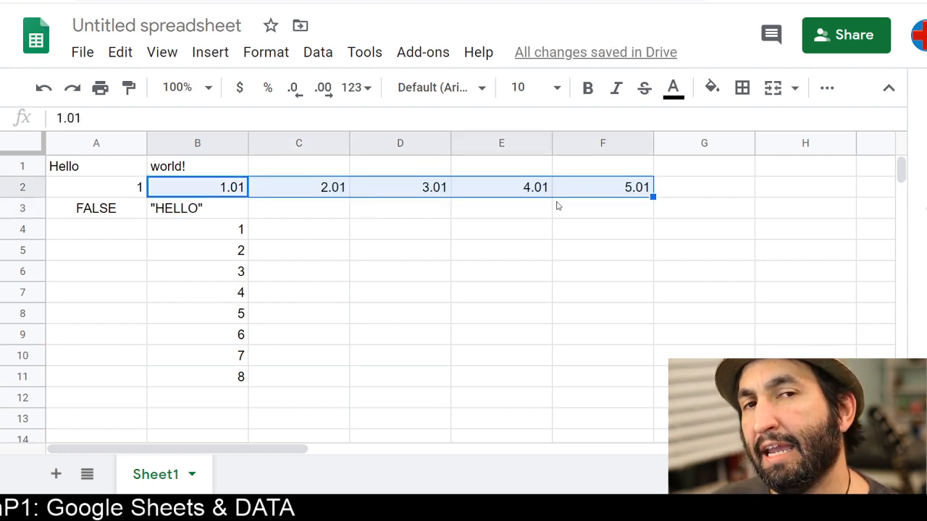
# Replace the value in cell E2 with 10
pyautogui.click(487, 192)
pyautogui.write('10')
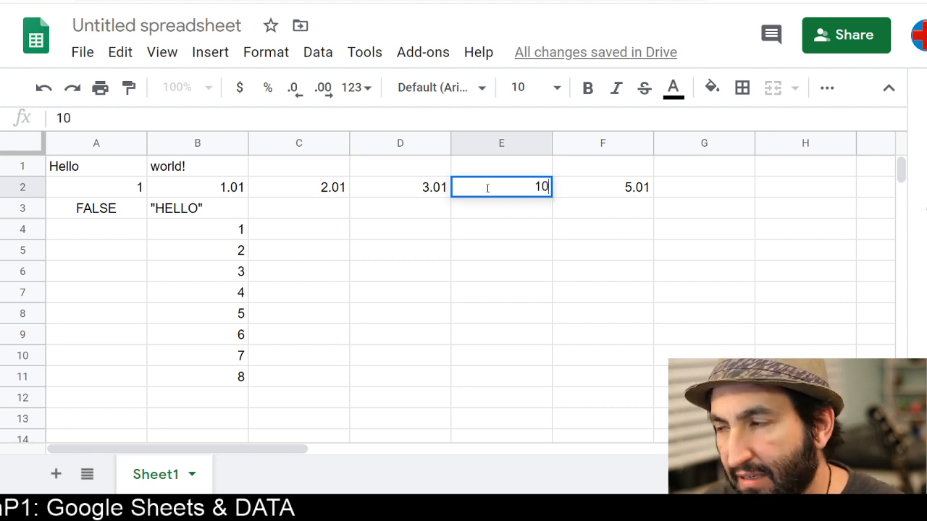
pyautogui.press('Return')
pyautogui.click(516, 195)
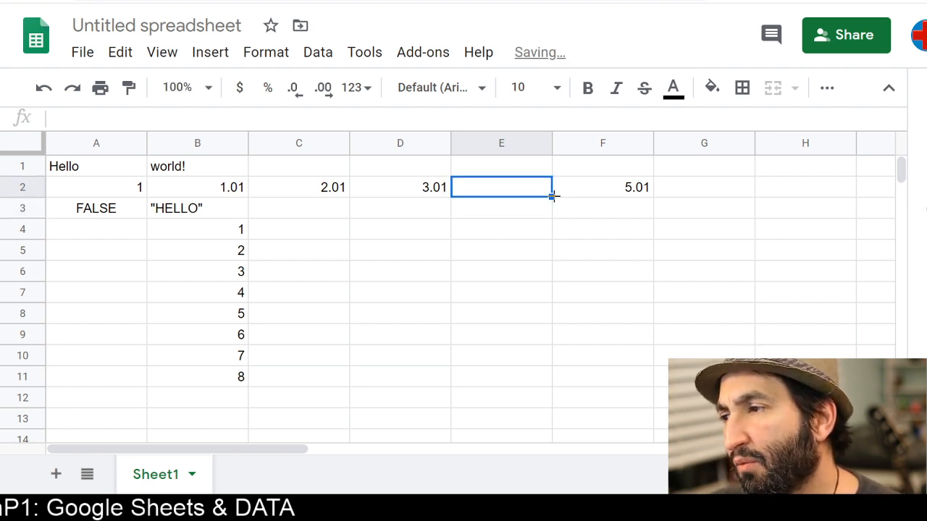
pyautogui.click(553, 199)
pyautogui.click(544, 195)
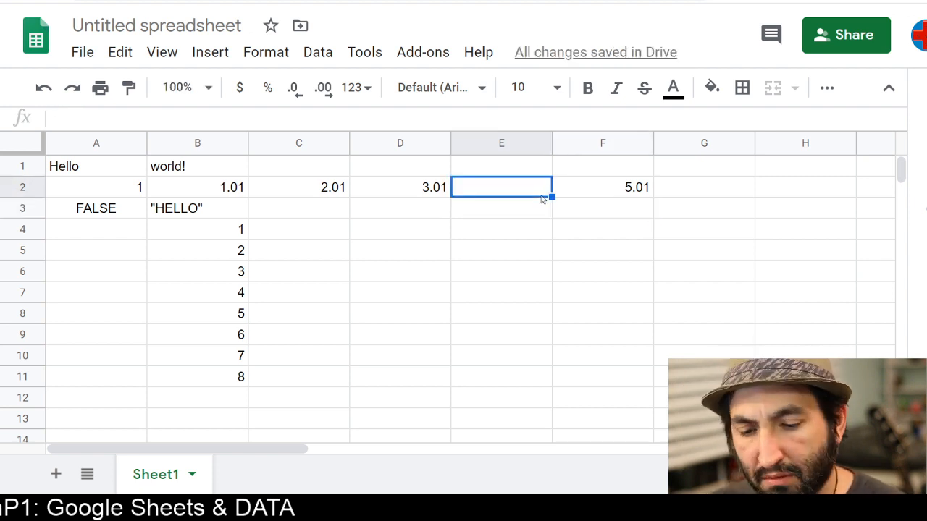
pyautogui.write('10')
pyautogui.press('Return')
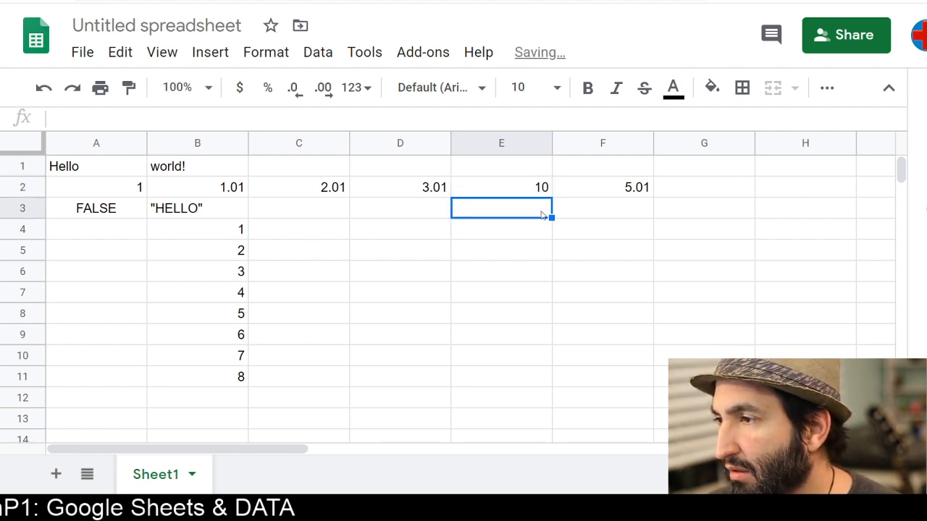
# Fill the 10 in E2 down through E8 as identical copies
pyautogui.click(542, 193)
pyautogui.moveTo(552, 196); pyautogui.dragTo(552, 276)
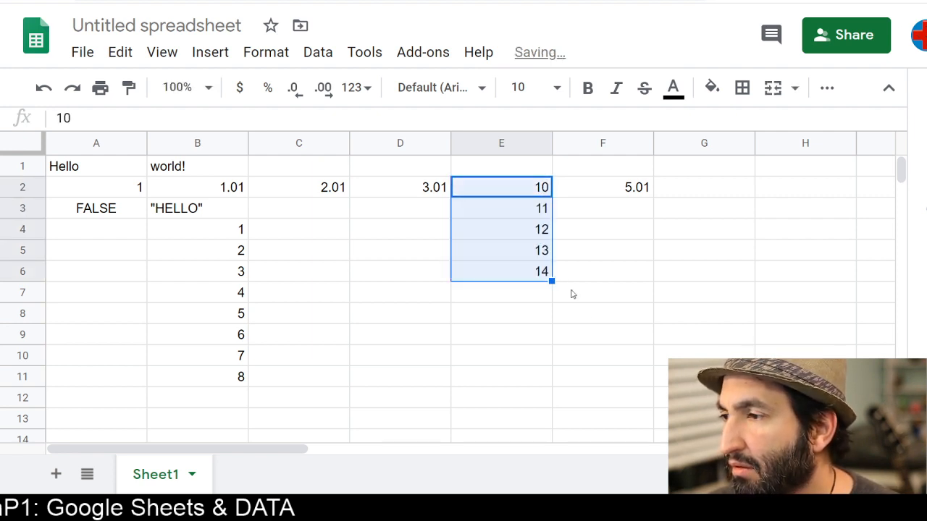
pyautogui.click(533, 189)
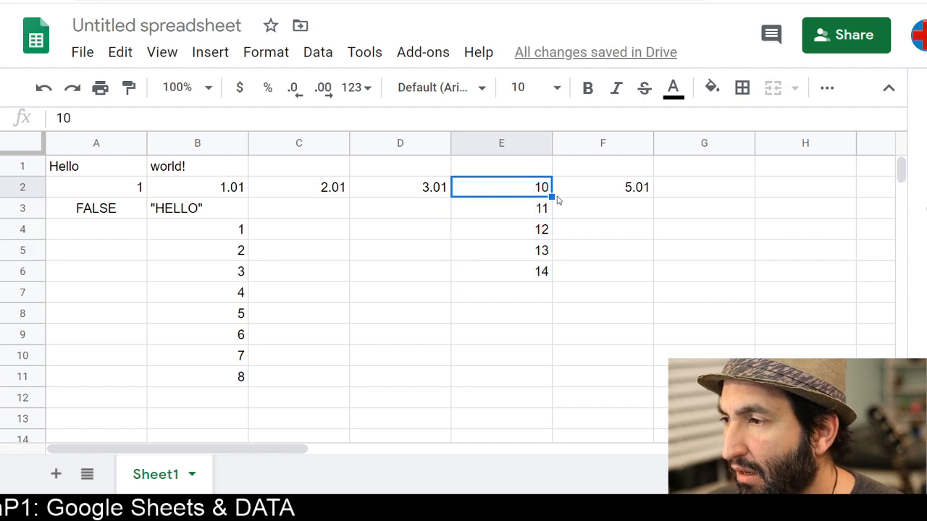
pyautogui.moveTo(552, 196); pyautogui.dragTo(544, 323)
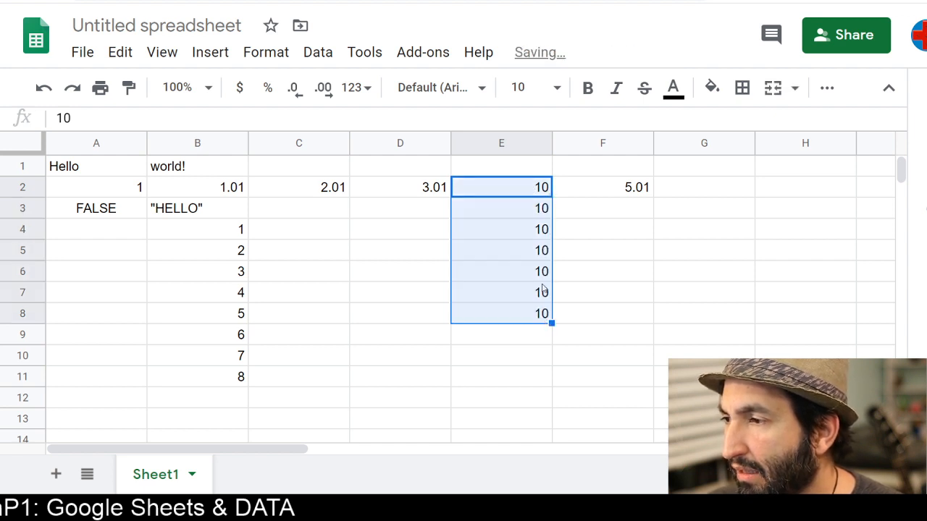
pyautogui.click(542, 189)
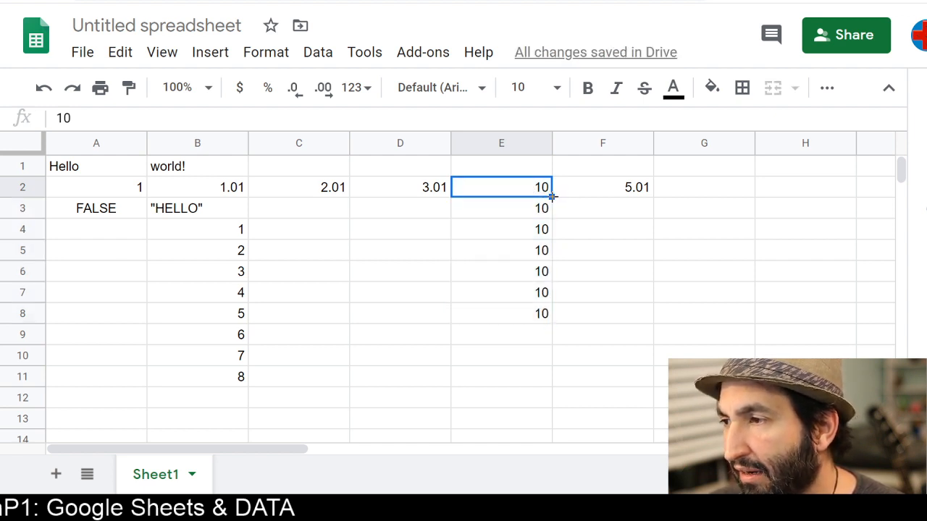
pyautogui.moveTo(552, 195); pyautogui.dragTo(546, 318)
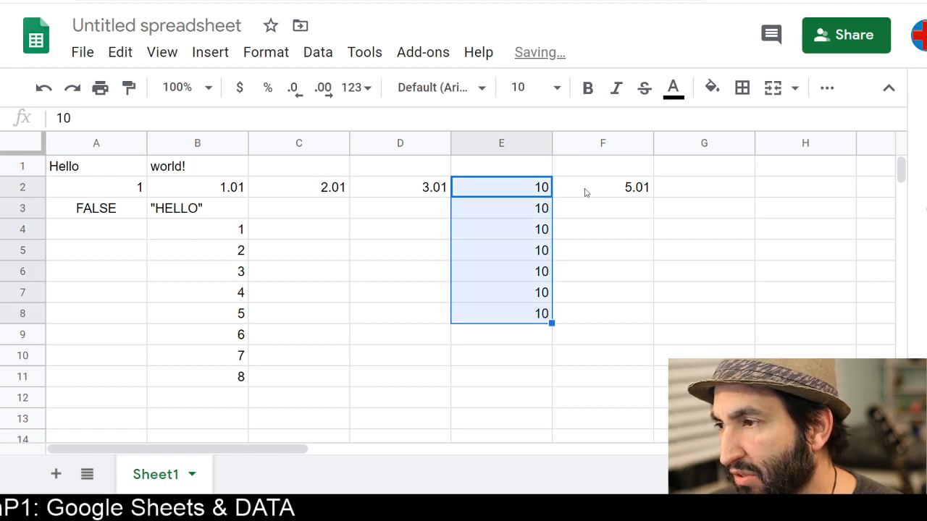
# Fill 5.01 from F2 down to F9 as a series from 5.01 to 12.01
pyautogui.click(614, 196)
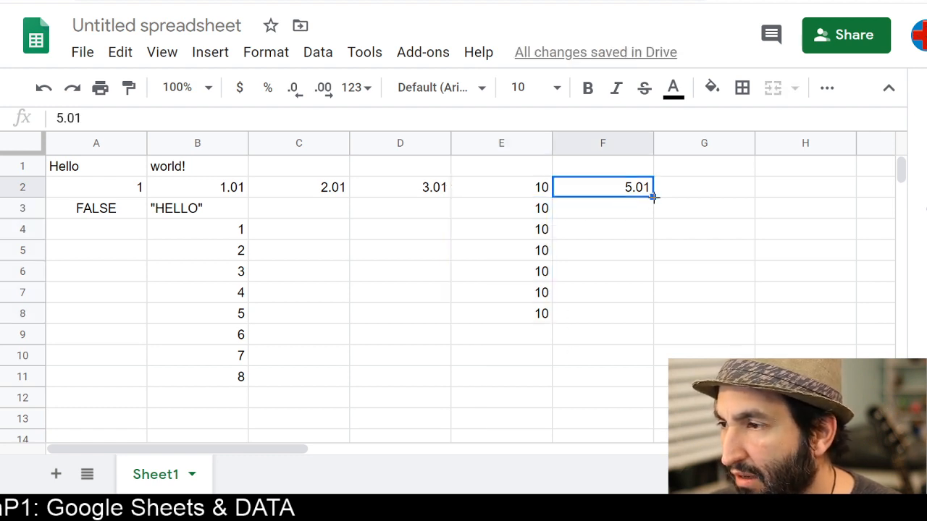
pyautogui.moveTo(653, 197); pyautogui.dragTo(653, 331)
pyautogui.click(616, 192)
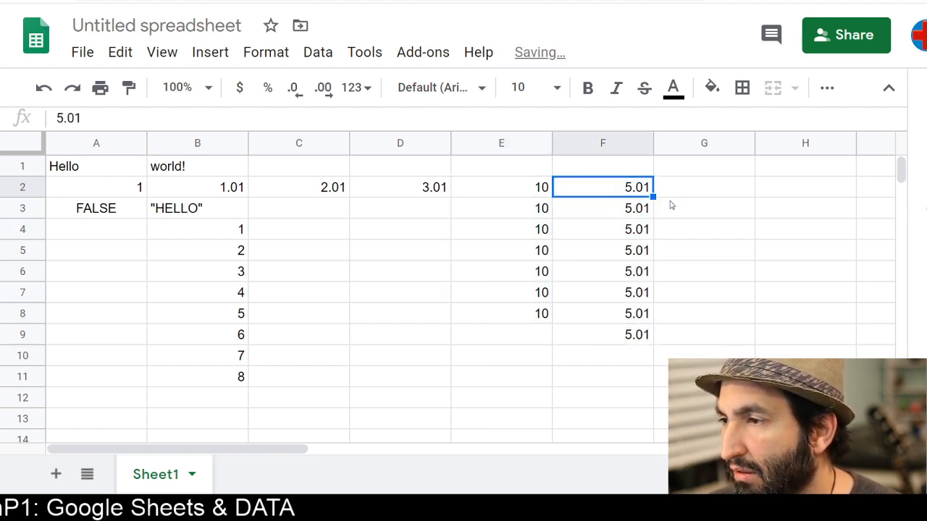
pyautogui.moveTo(653, 196); pyautogui.dragTo(635, 341)
pyautogui.click(647, 189)
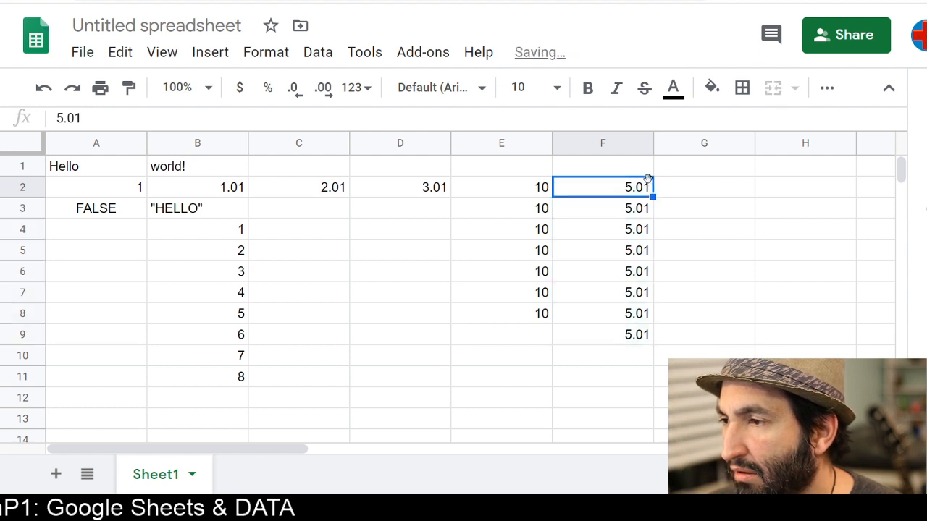
pyautogui.moveTo(652, 196); pyautogui.dragTo(632, 338)
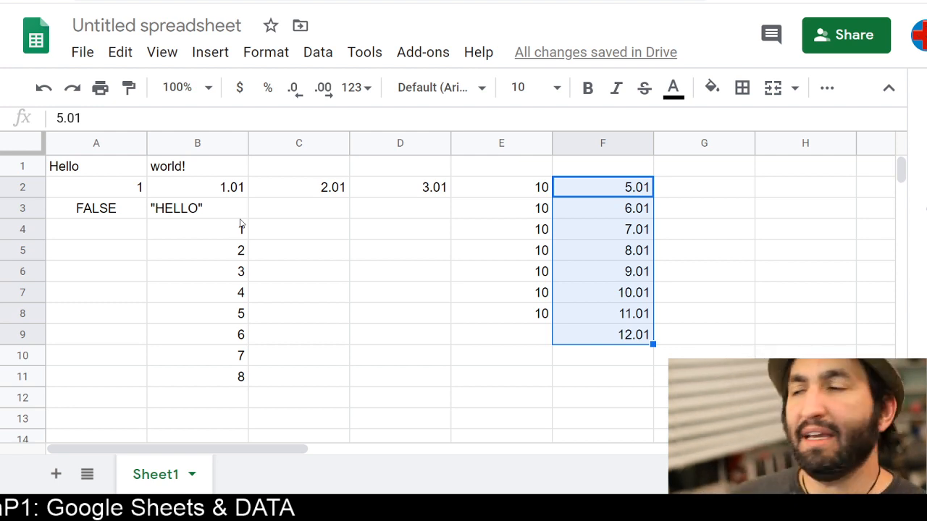
# Select all the sheet's data and delete it
pyautogui.click(179, 196)
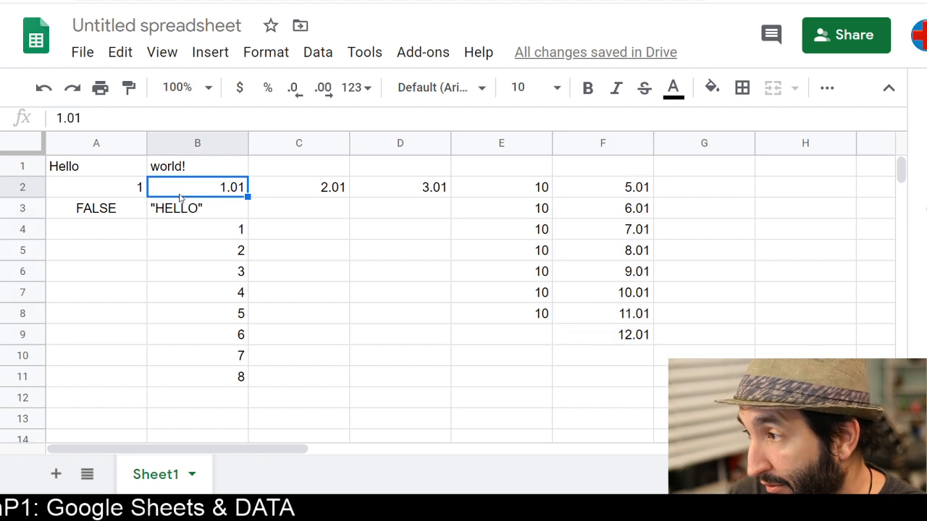
pyautogui.hotkey('ctrl', 'a')
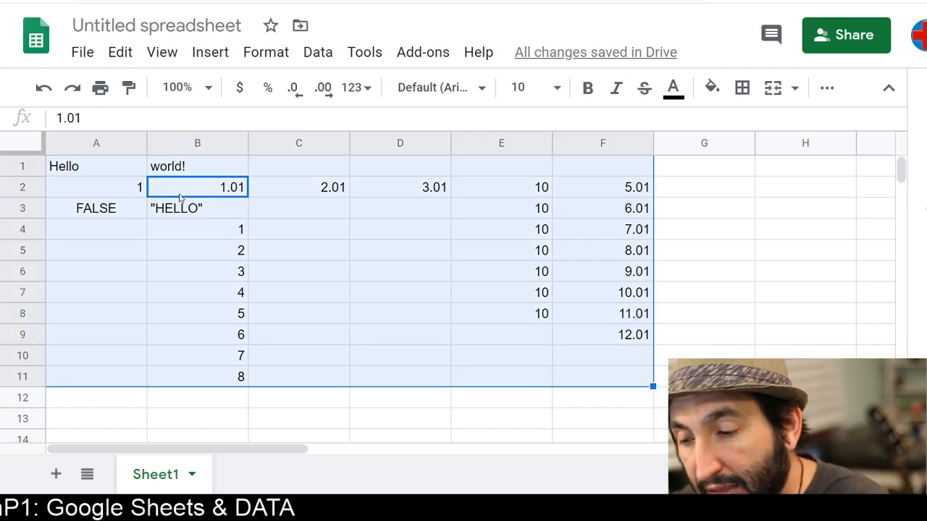
pyautogui.press('Delete')
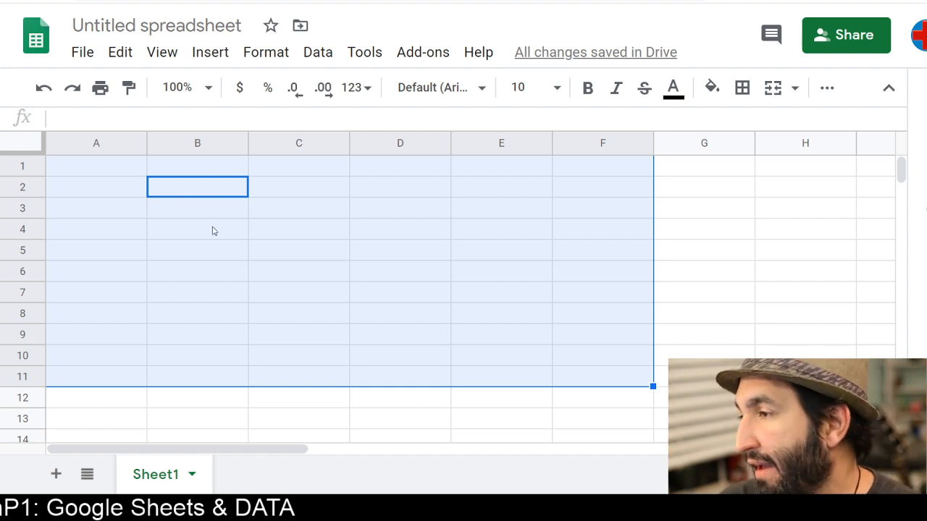
pyautogui.click(245, 257)
pyautogui.click(27, 148)
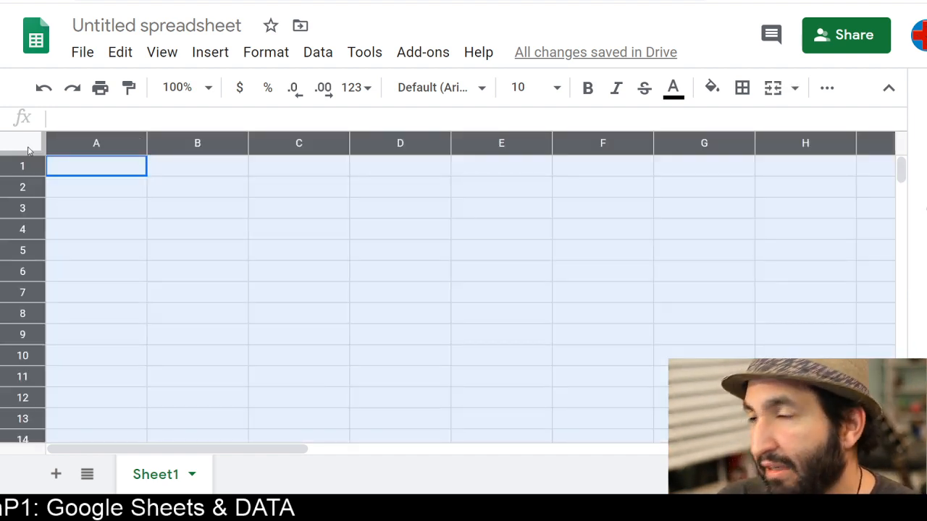
pyautogui.click(186, 212)
pyautogui.moveTo(151, 142)
pyautogui.mouseDown()
pyautogui.moveTo(227, 141)
pyautogui.moveTo(142, 151)
pyautogui.mouseUp()
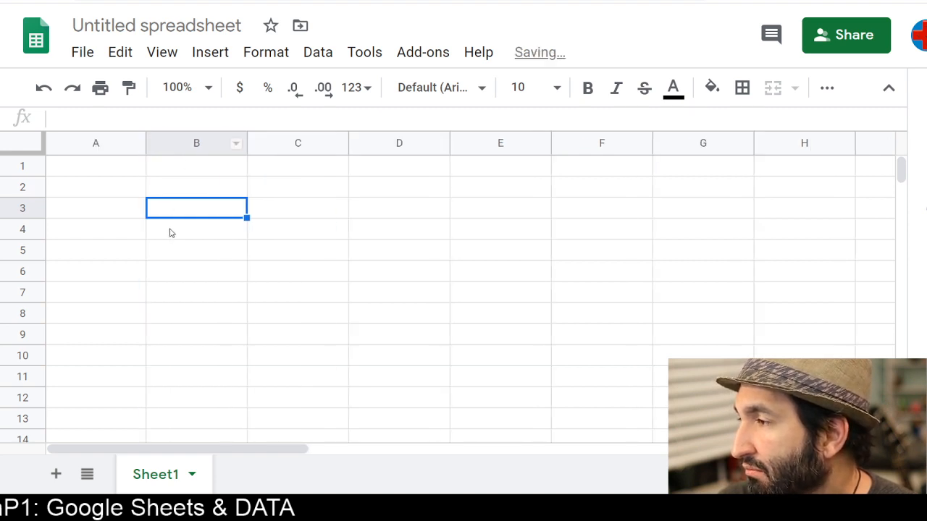
pyautogui.click(115, 169)
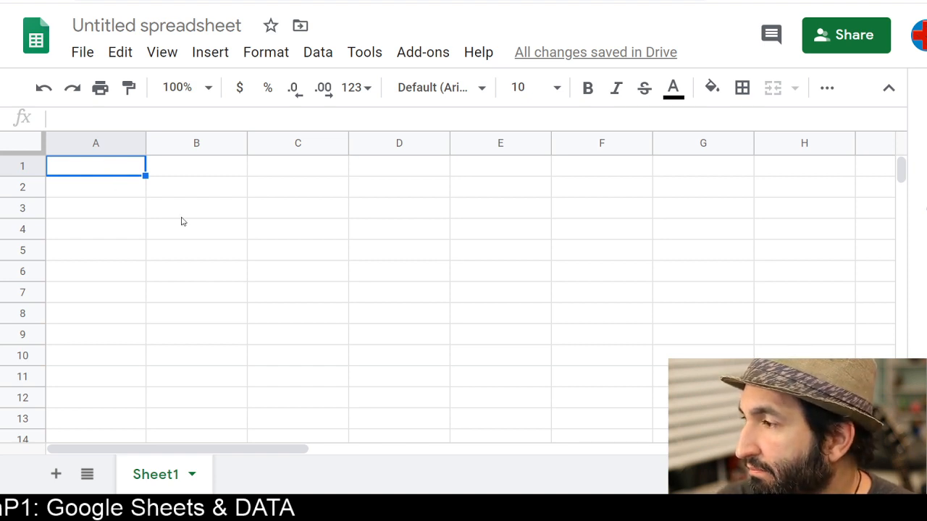
# Rename the spreadsheet as Testing Spreadsheet
pyautogui.click(156, 25)
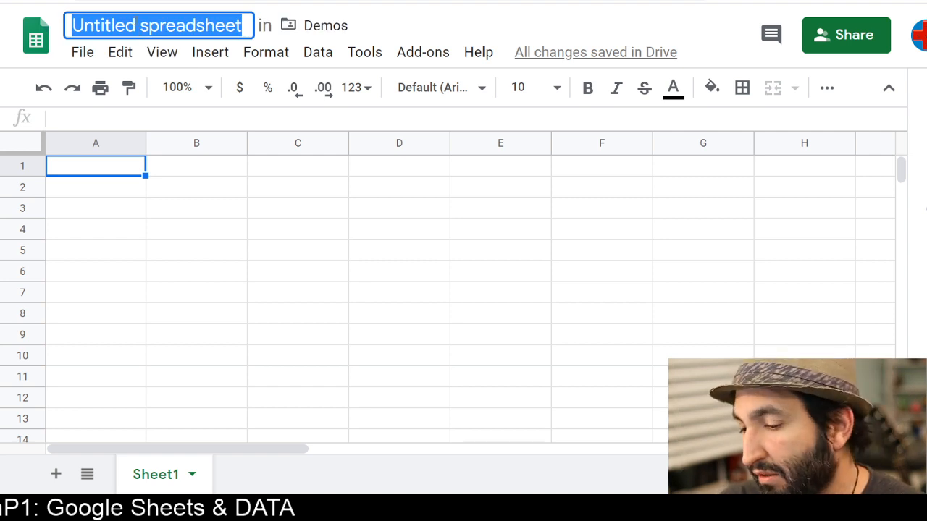
pyautogui.write('Testing ')
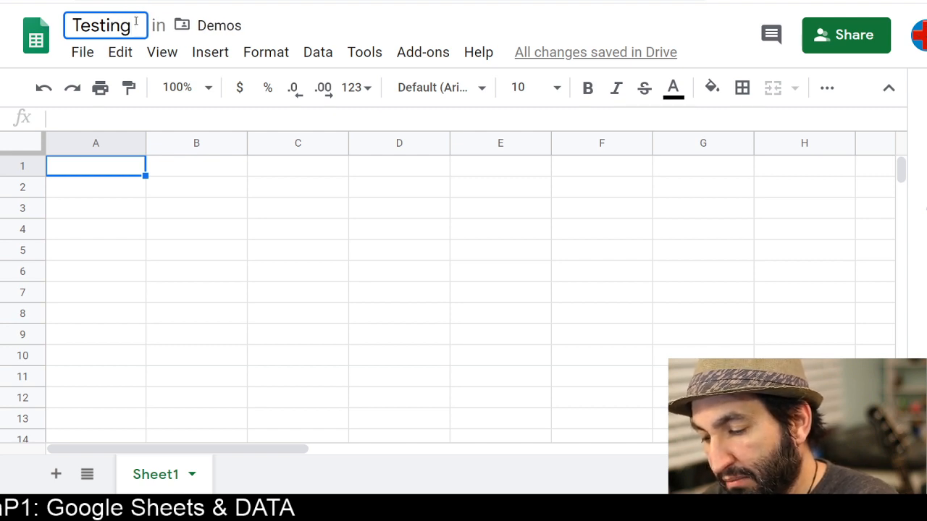
pyautogui.write('Spreads')
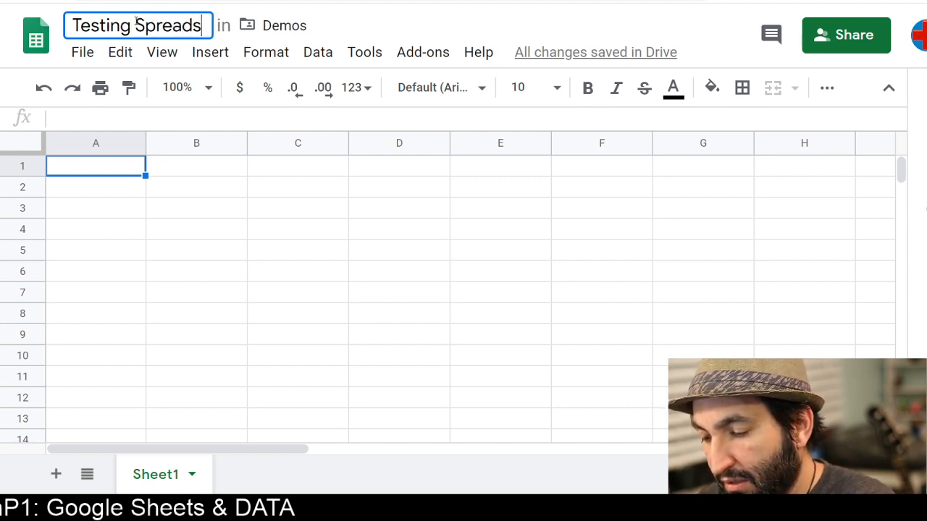
pyautogui.write('heet')
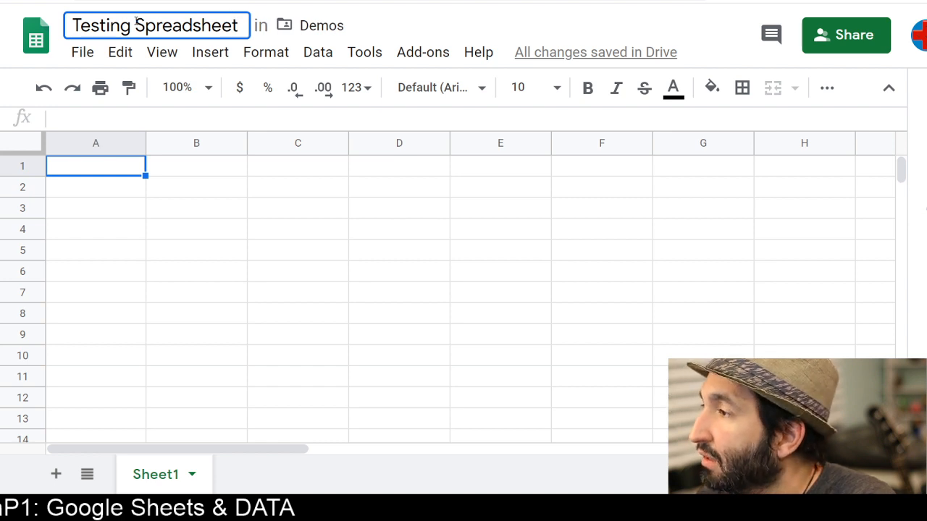
pyautogui.press('Return')
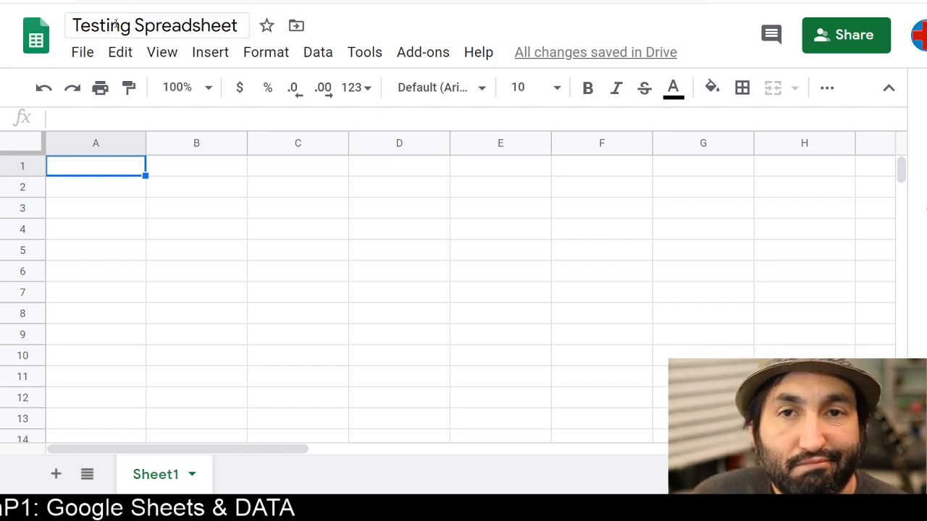
# Enter Age in A1 and the ages 50, 71 and 13 across B1 to D1
pyautogui.click(120, 185)
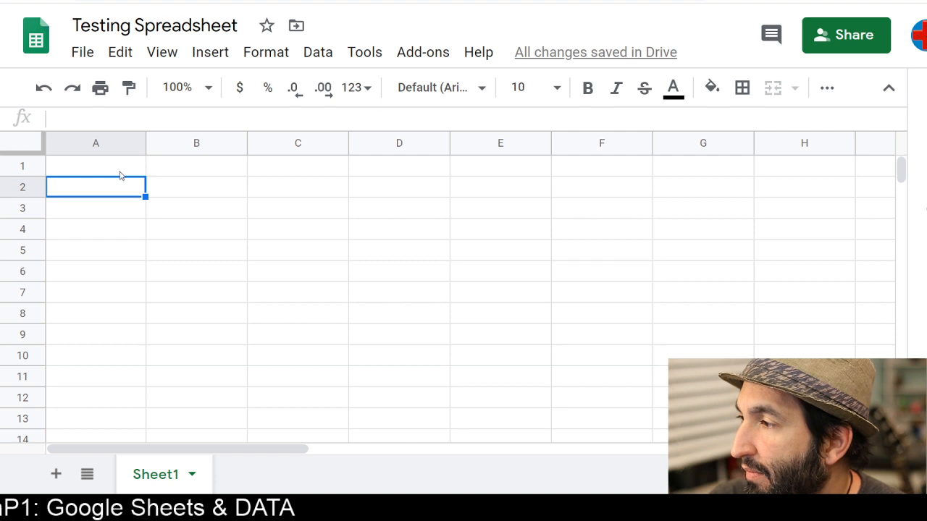
pyautogui.click(120, 175)
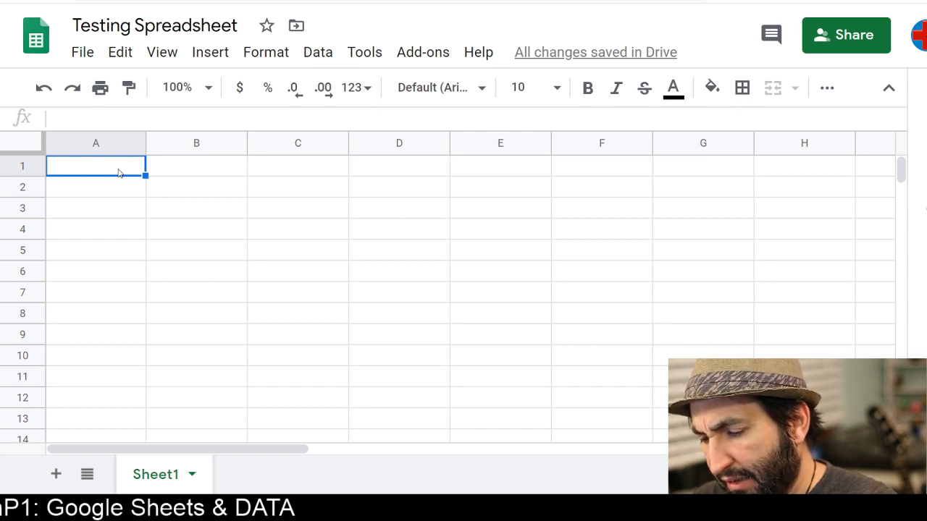
pyautogui.write('Age')
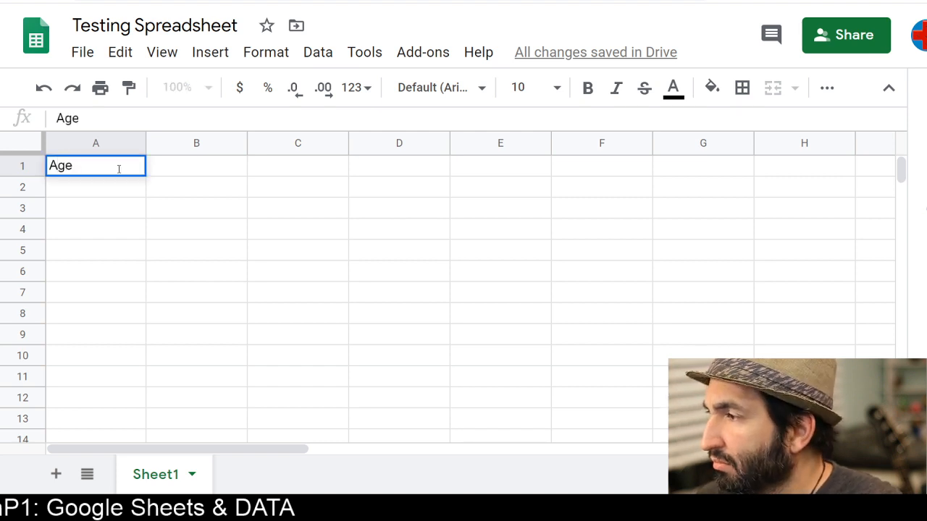
pyautogui.press('Return')
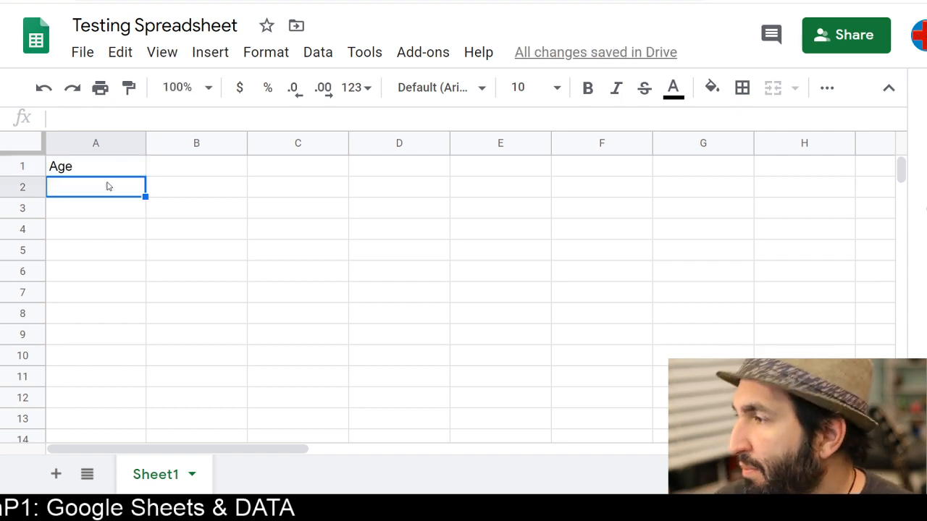
pyautogui.click(180, 172)
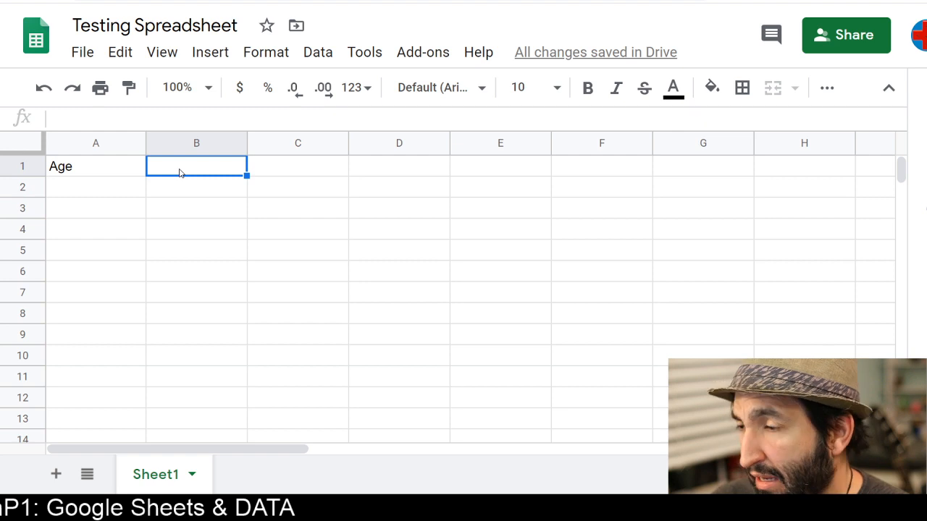
pyautogui.write('50')
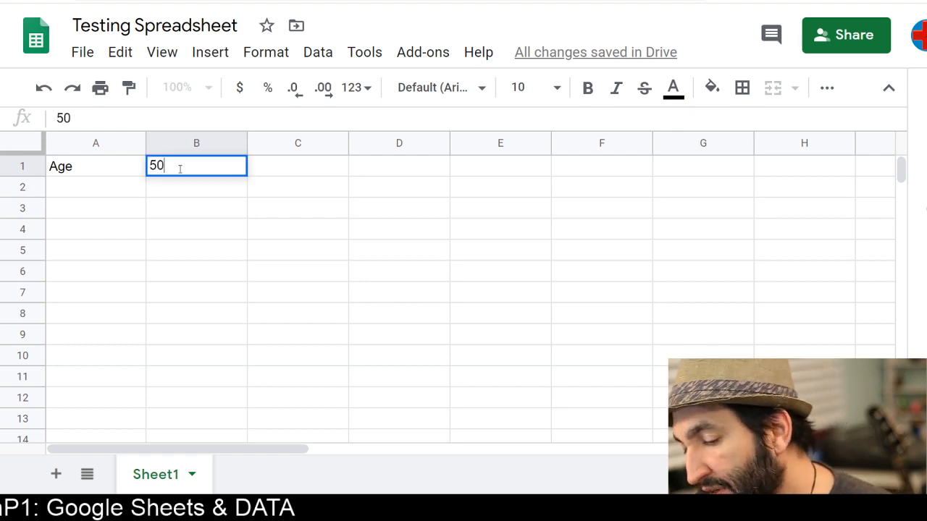
pyautogui.click(263, 171)
pyautogui.write('71')
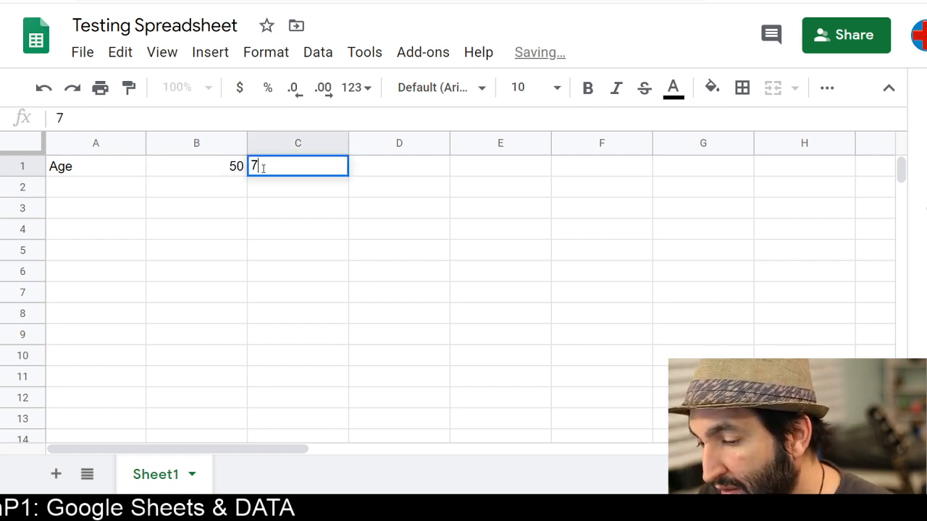
pyautogui.click(363, 176)
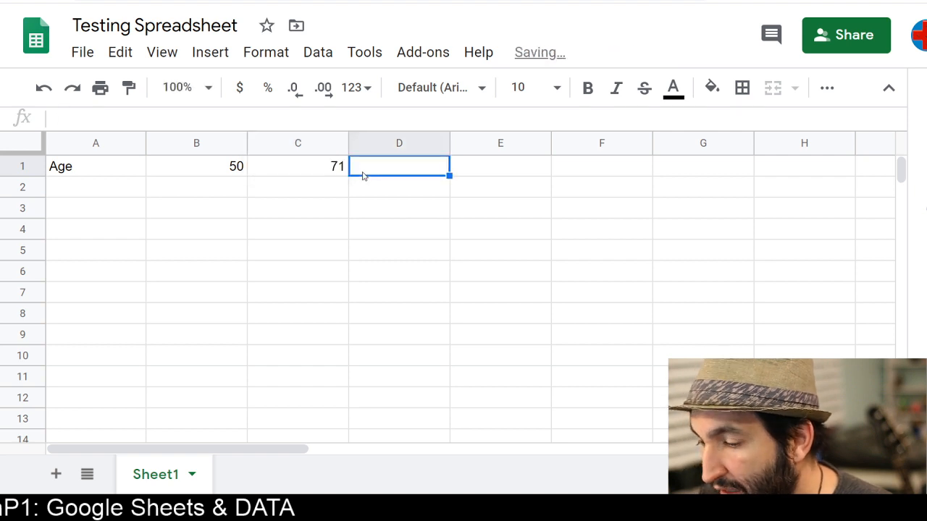
pyautogui.write('13')
pyautogui.click(490, 172)
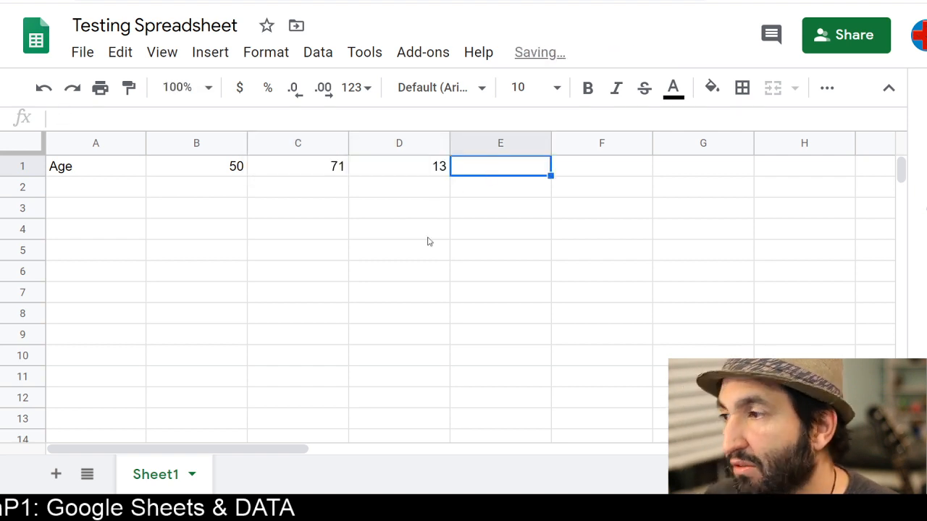
# Move 50 from B1 to A2 and undo the move
pyautogui.click(209, 171)
pyautogui.hotkey('ctrl', 'c')
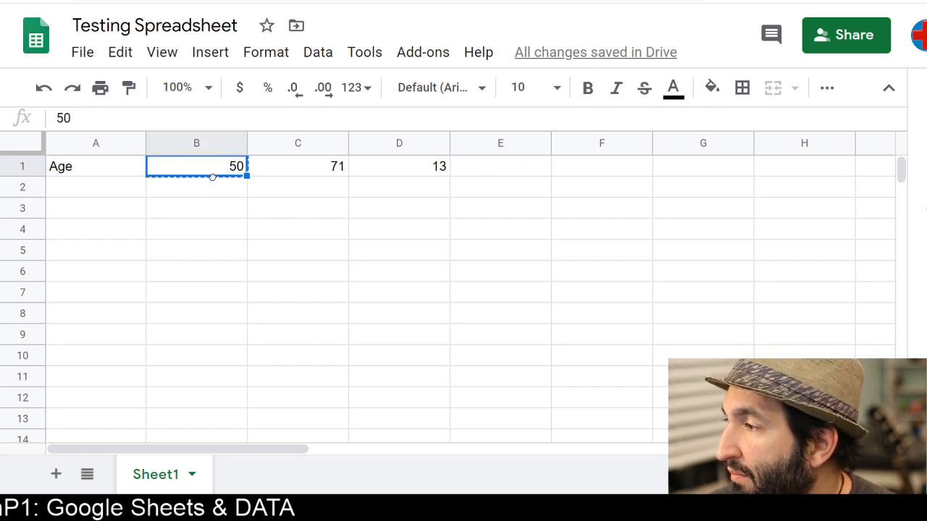
pyautogui.moveTo(212, 177); pyautogui.dragTo(123, 190)
pyautogui.click(304, 174)
pyautogui.hotkey('ctrl', 'c')
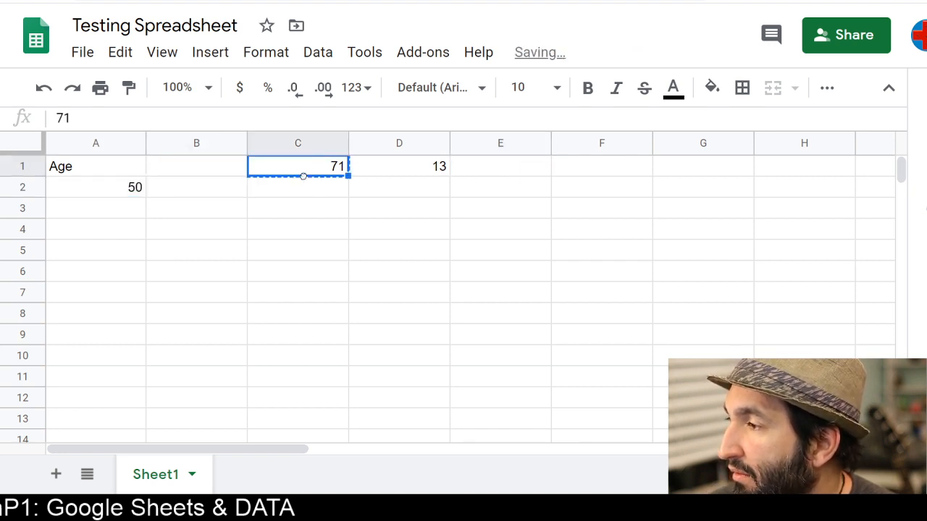
pyautogui.hotkey('ctrl', 'z')
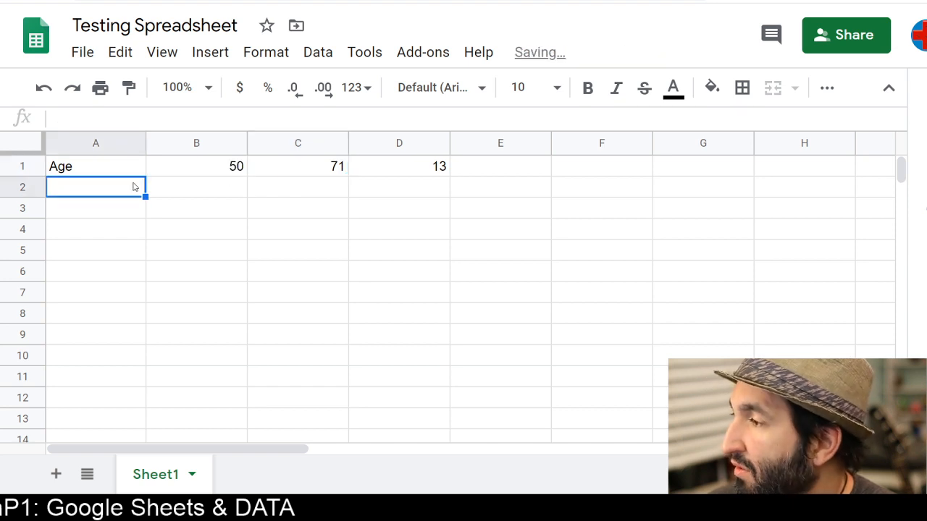
# Enter Height in A2 and the heights 1.7, 2 and 1 across B2 to D2
pyautogui.click(109, 221)
pyautogui.click(97, 191)
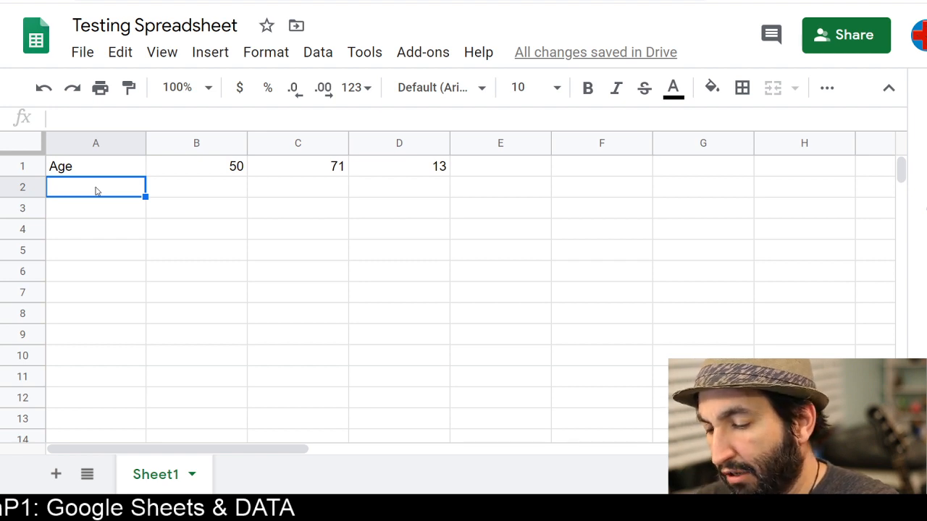
pyautogui.write('Height')
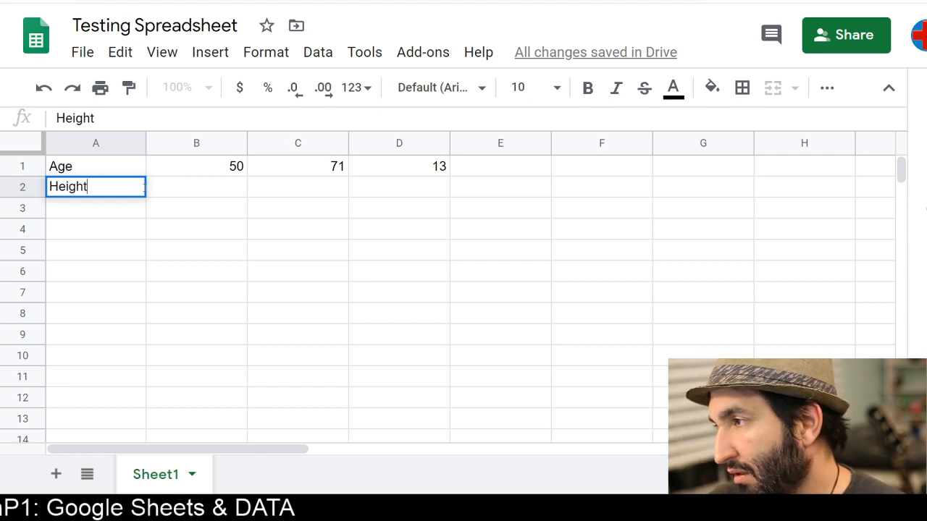
pyautogui.click(178, 187)
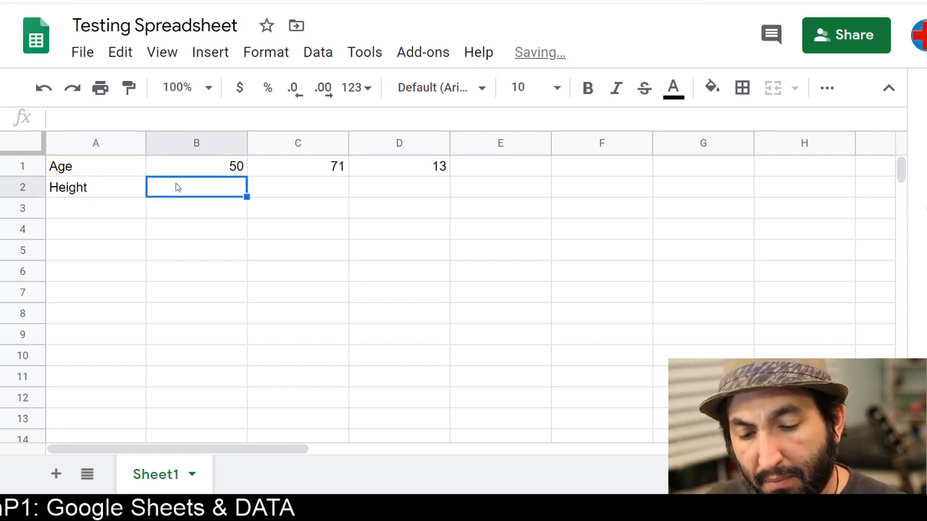
pyautogui.write('1.')
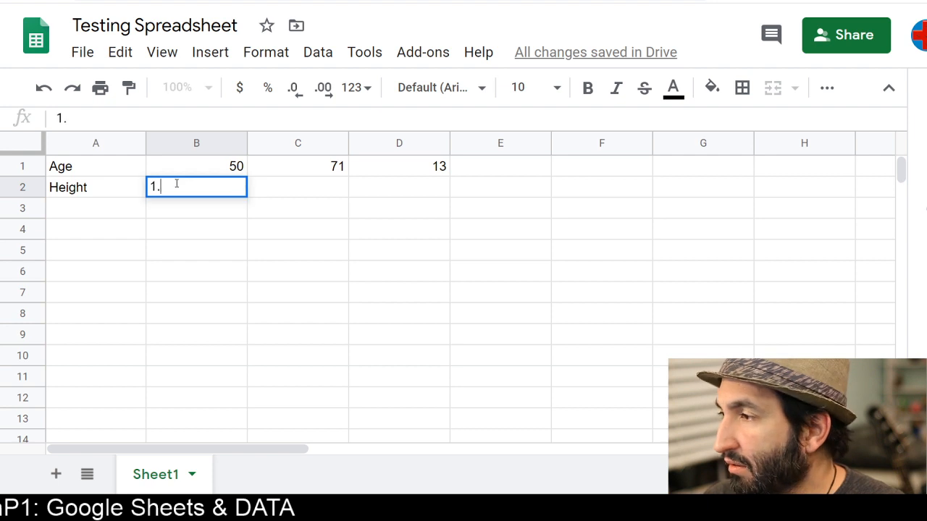
pyautogui.write('5')
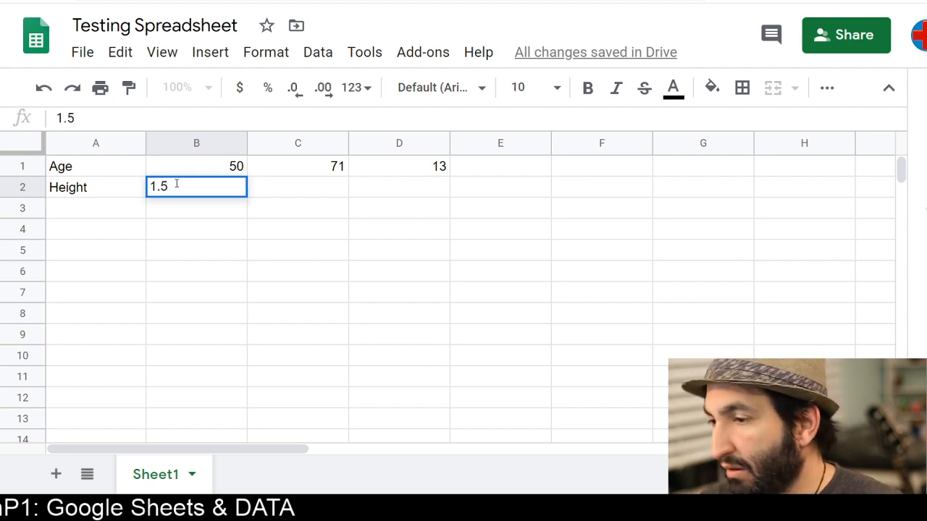
pyautogui.press('BackSpace')
pyautogui.write('7')
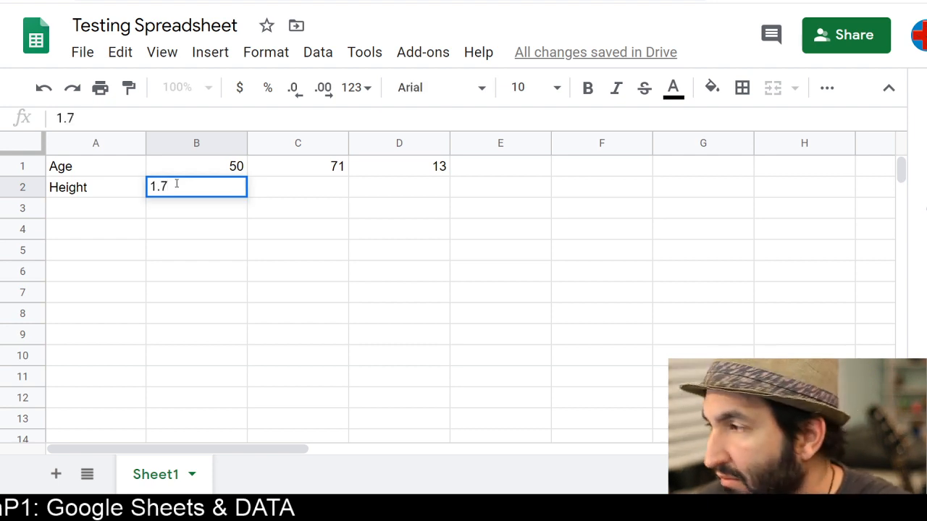
pyautogui.press('Tab')
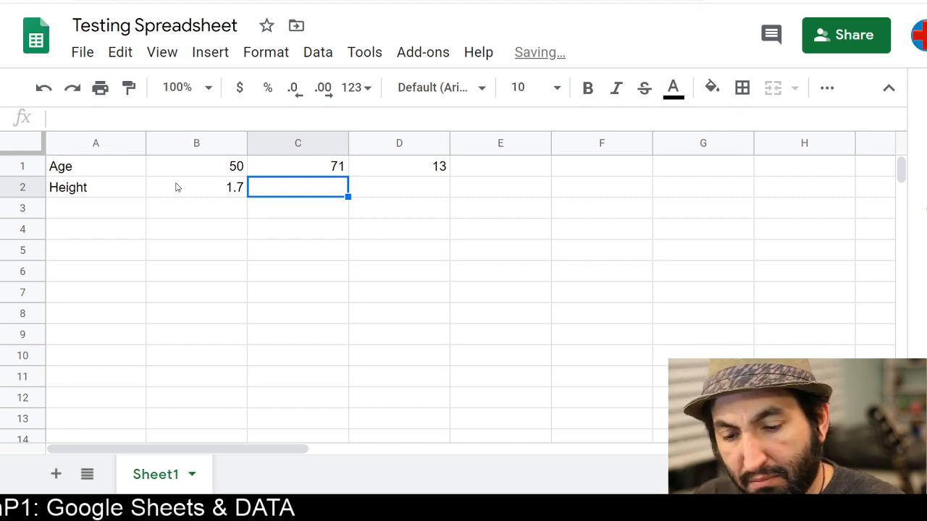
pyautogui.write('2')
pyautogui.press('Tab')
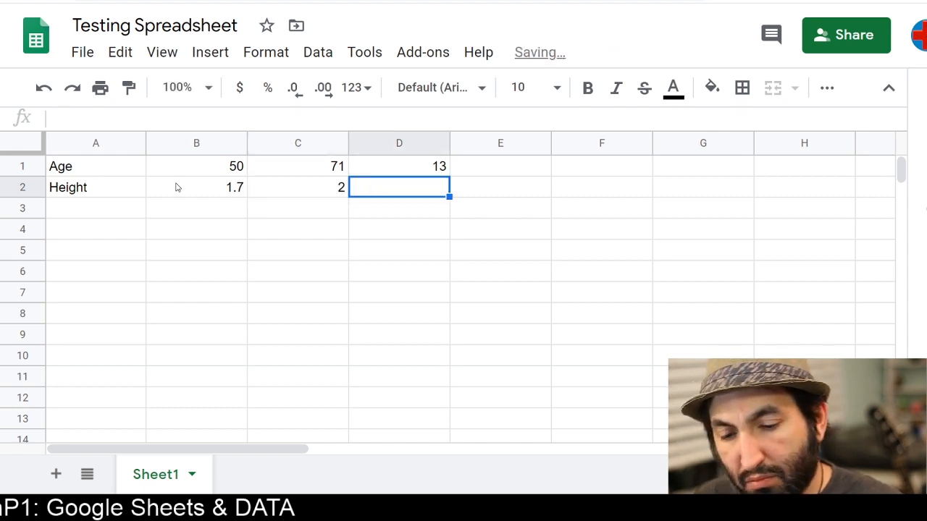
pyautogui.write('1')
pyautogui.press('Tab')
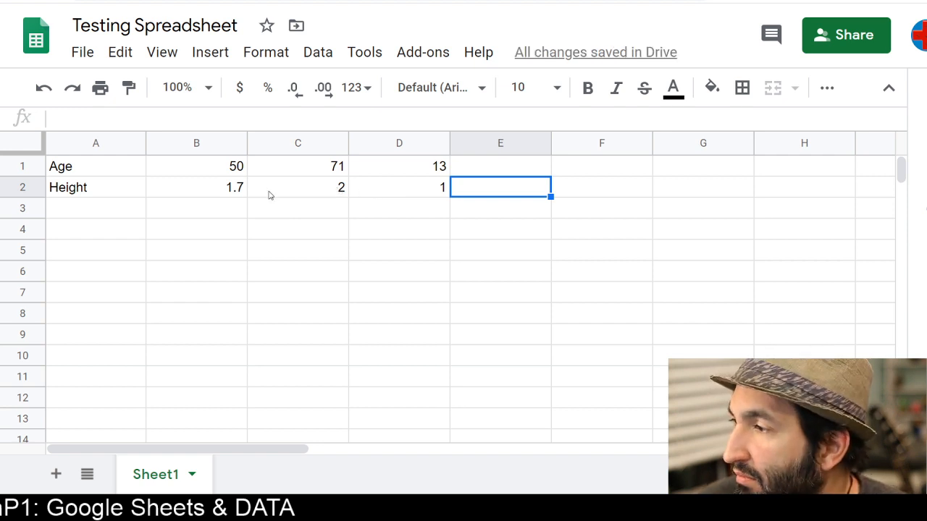
# Move the Height label to B1 and move 50 into A2 under Age
pyautogui.click(80, 191)
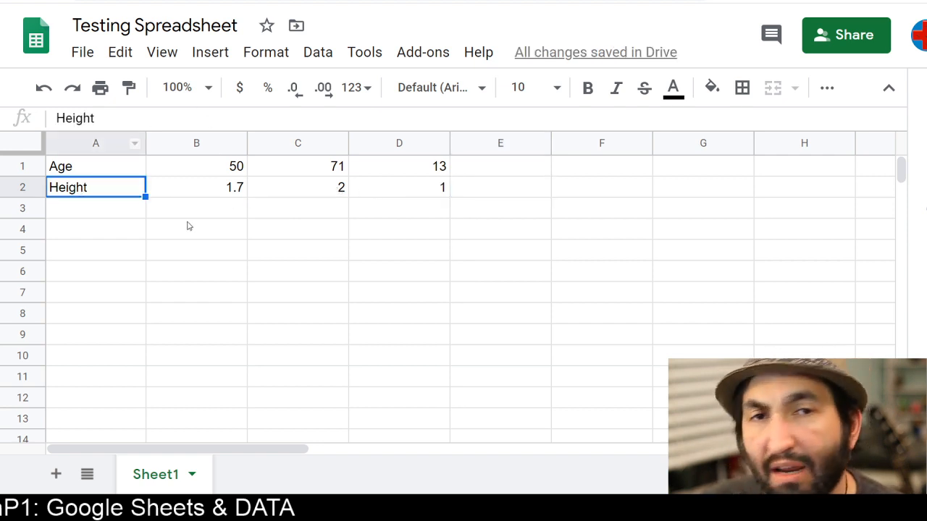
pyautogui.click(170, 172)
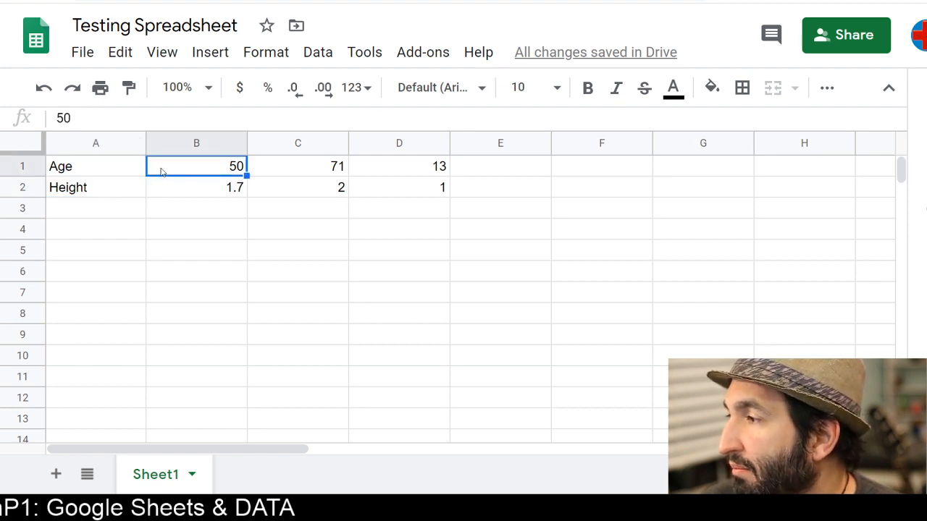
pyautogui.moveTo(171, 176)
pyautogui.mouseDown()
pyautogui.moveTo(138, 205)
pyautogui.moveTo(106, 217)
pyautogui.moveTo(168, 177)
pyautogui.mouseUp()
pyautogui.click(101, 190)
pyautogui.click(127, 191)
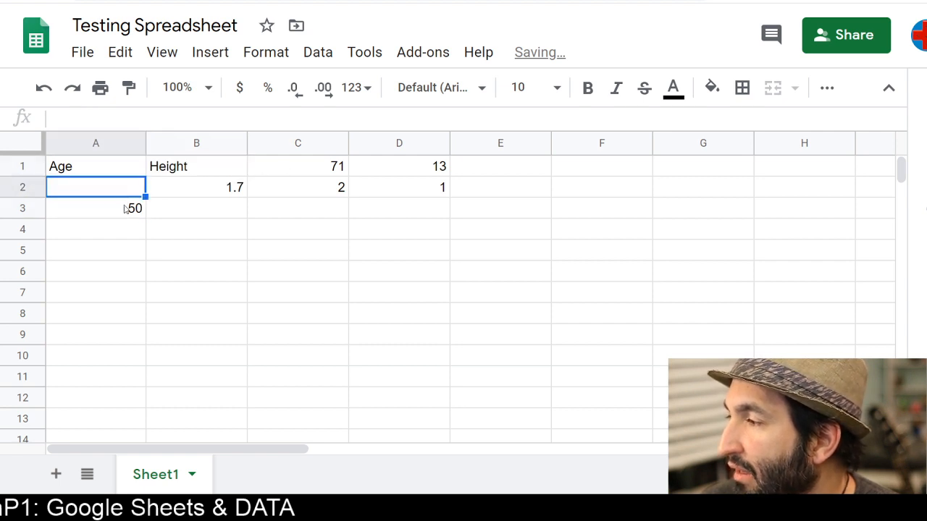
pyautogui.click(126, 204)
pyautogui.moveTo(123, 198); pyautogui.dragTo(125, 192)
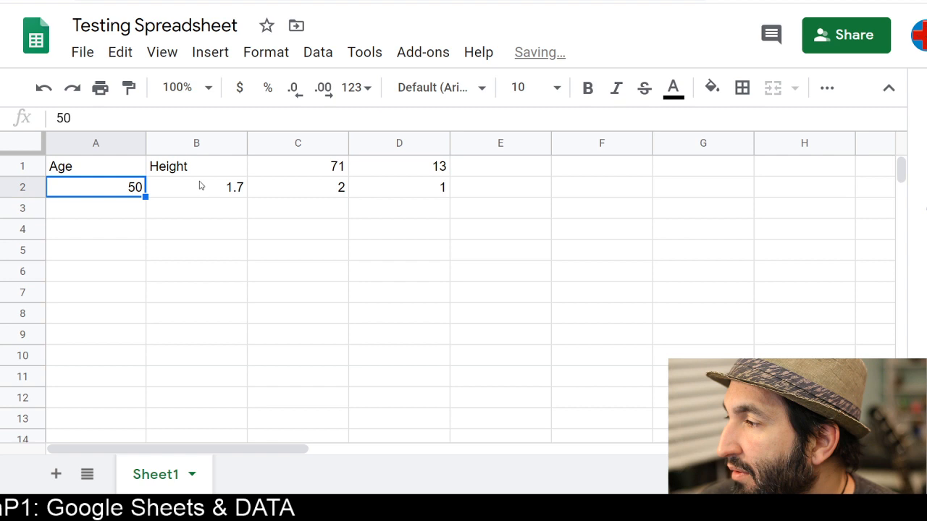
# Move 71 and 13 from C1 and D1 down into A3 and A4
pyautogui.click(336, 165)
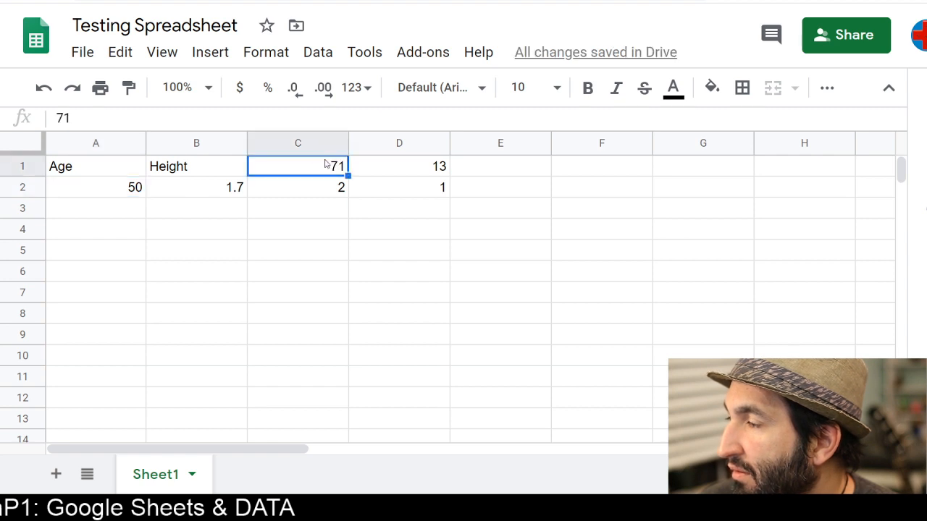
pyautogui.click(302, 189)
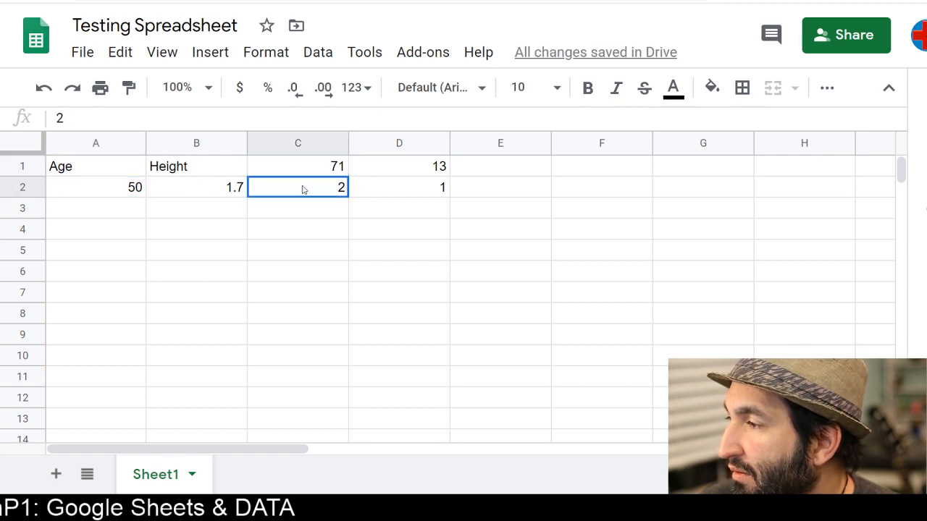
pyautogui.click(302, 173)
pyautogui.moveTo(302, 176); pyautogui.dragTo(121, 208)
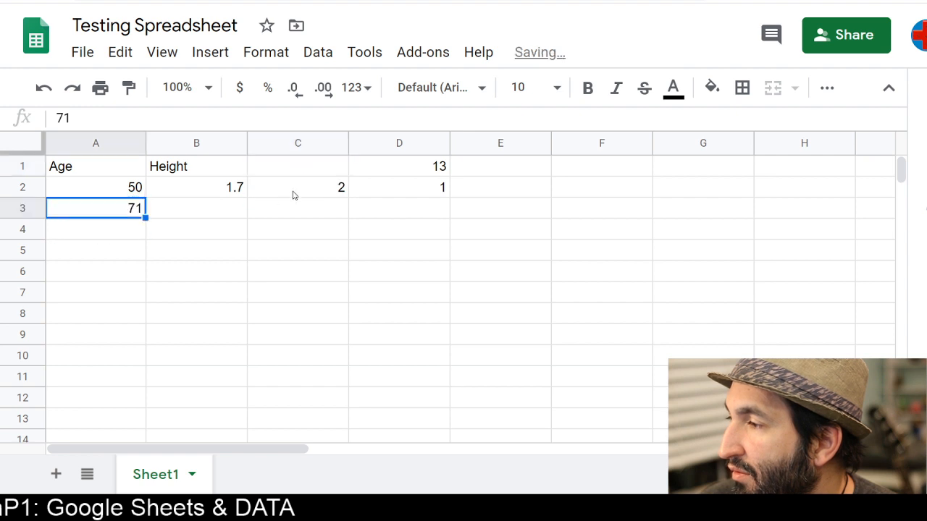
pyautogui.click(360, 175)
pyautogui.moveTo(362, 176); pyautogui.dragTo(132, 239)
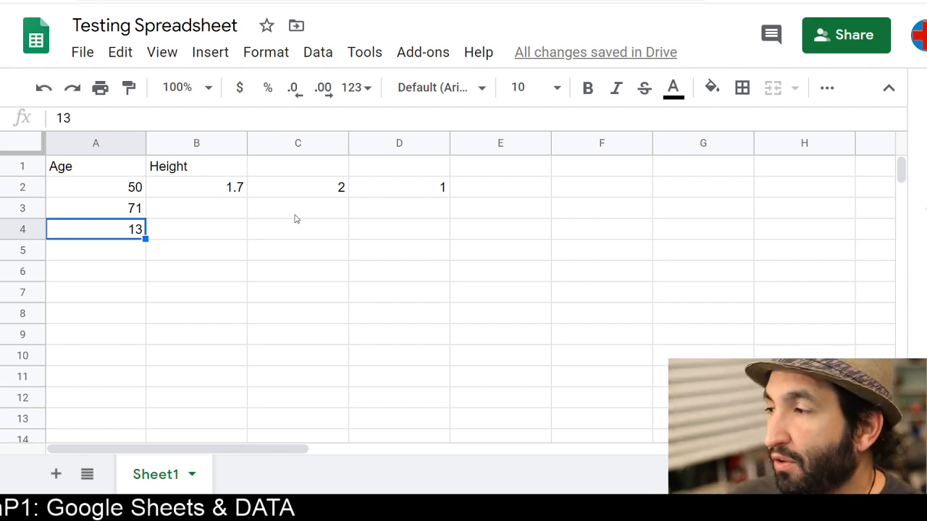
# Move the heights 2 and 1 from C2 and D2 into B3 and B4 under Height
pyautogui.click(113, 173)
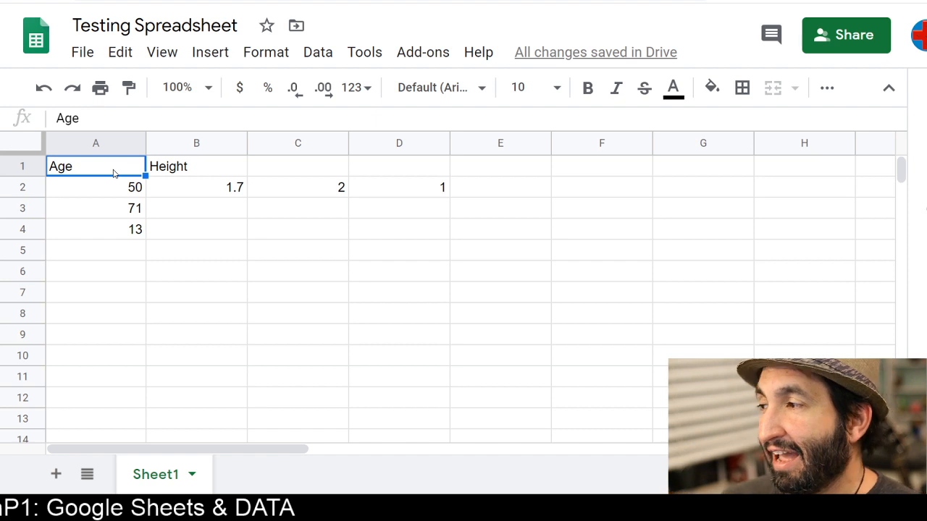
pyautogui.click(114, 193)
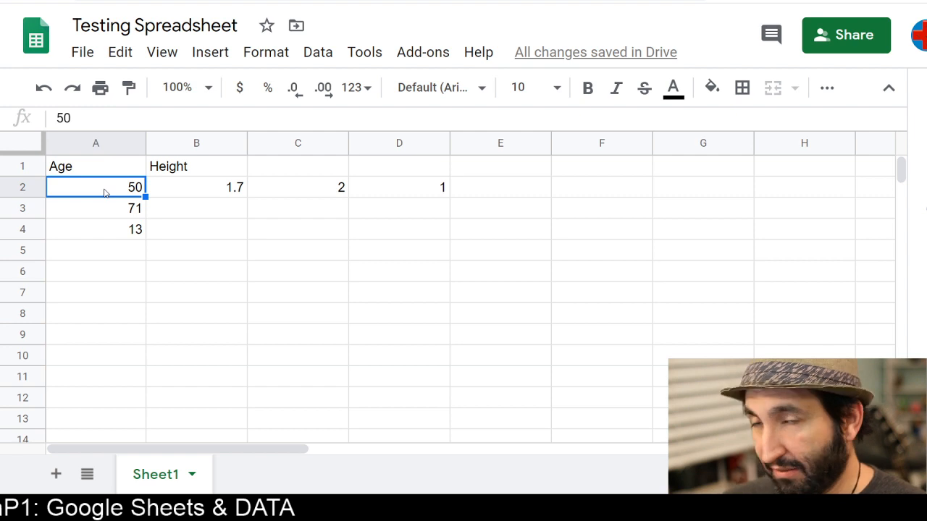
pyautogui.click(206, 192)
pyautogui.click(305, 194)
pyautogui.moveTo(310, 197); pyautogui.dragTo(227, 211)
pyautogui.click(425, 194)
pyautogui.moveTo(425, 200); pyautogui.dragTo(224, 233)
# Apply all borders to the table A1:B4
pyautogui.moveTo(112, 167); pyautogui.dragTo(195, 231)
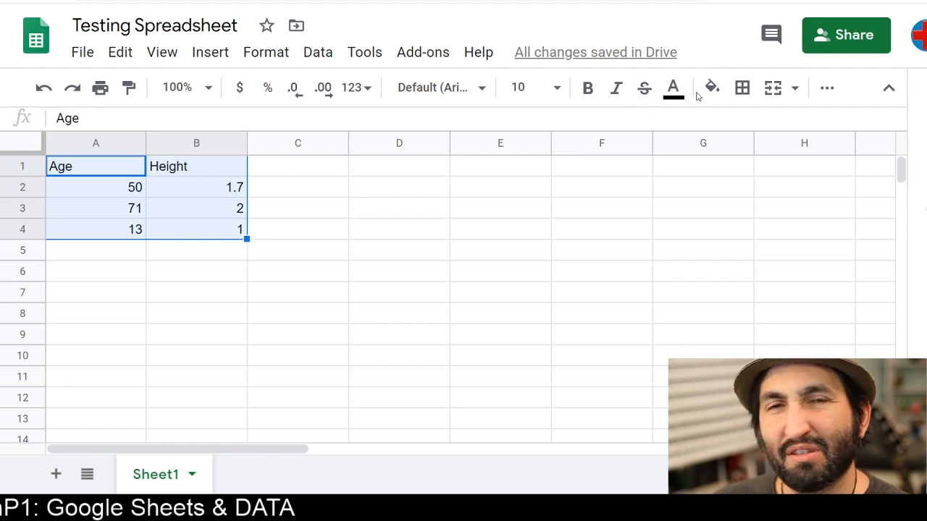
pyautogui.click(742, 88)
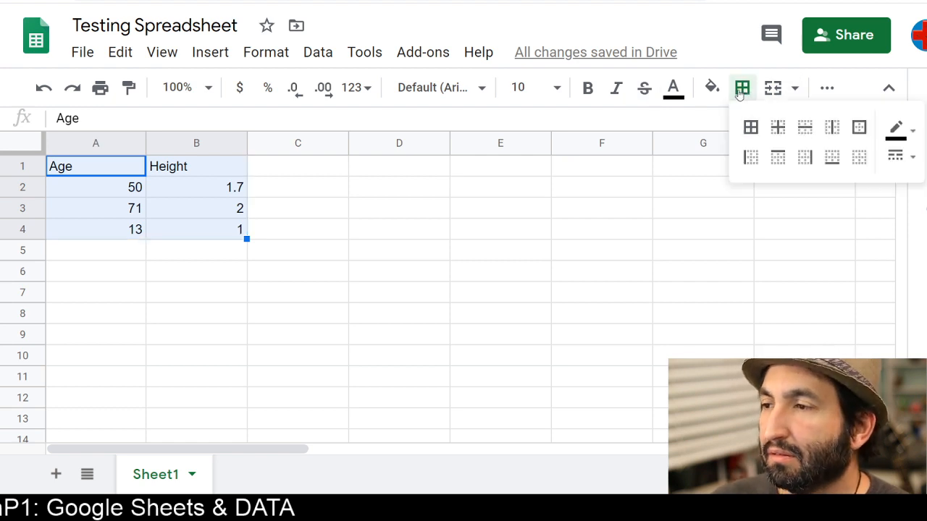
pyautogui.click(748, 131)
pyautogui.click(224, 271)
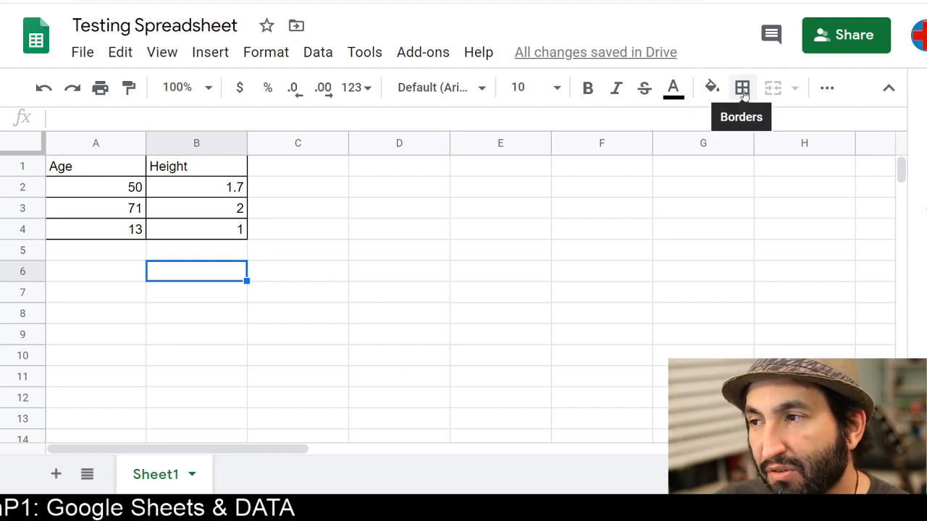
pyautogui.click(711, 87)
pyautogui.click(107, 228)
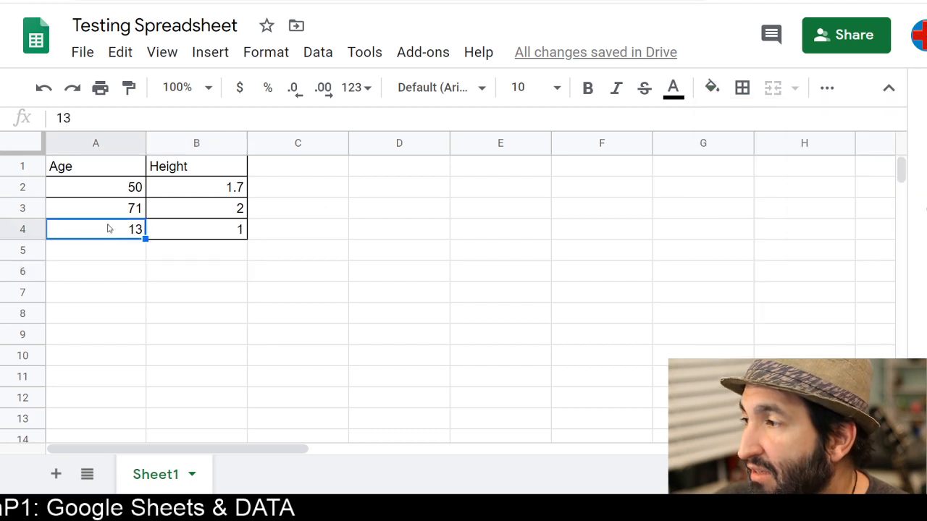
# Fill the Age cells A1:A4 with light blue
pyautogui.moveTo(116, 168); pyautogui.dragTo(199, 213)
pyautogui.moveTo(110, 174); pyautogui.dragTo(144, 230)
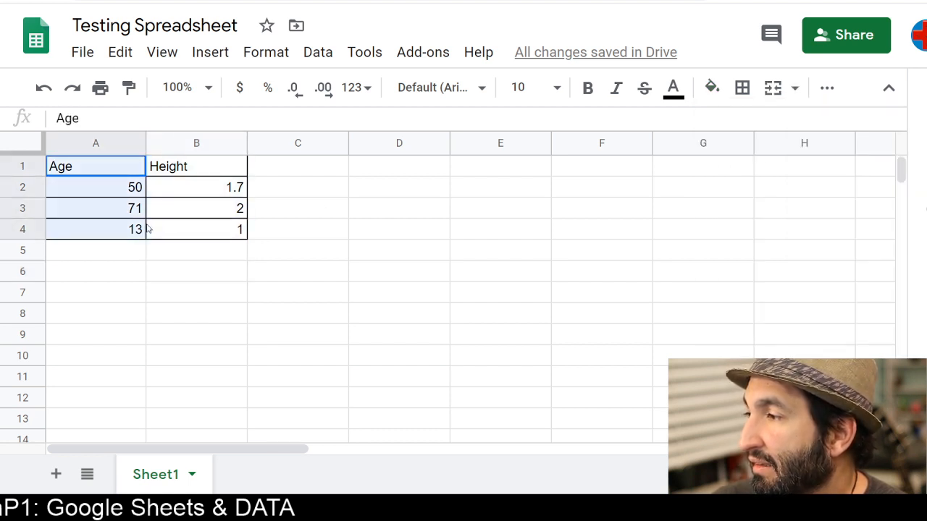
pyautogui.click(720, 89)
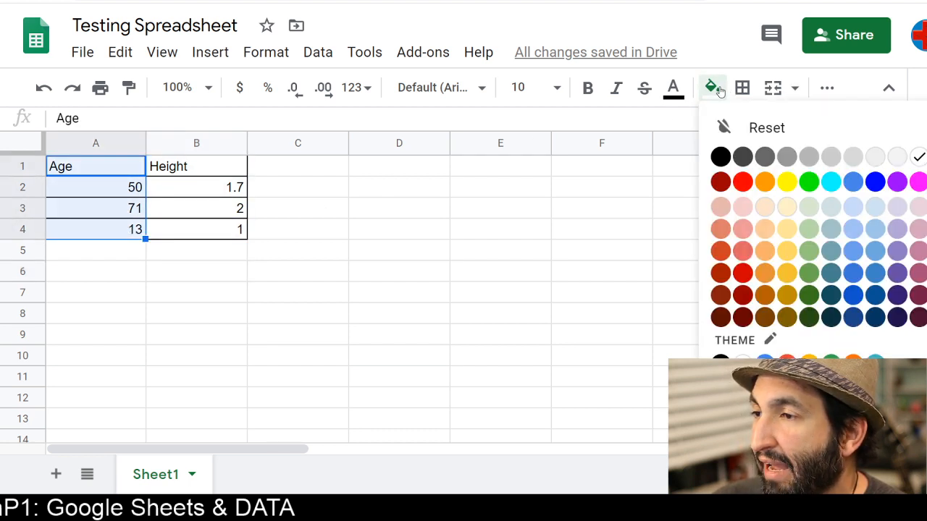
pyautogui.click(875, 207)
pyautogui.click(237, 227)
pyautogui.click(189, 166)
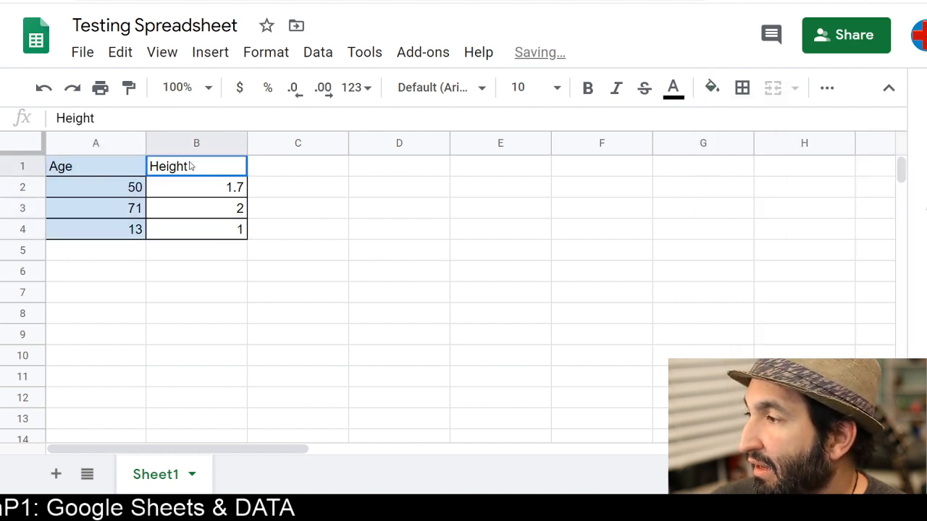
pyautogui.moveTo(190, 167); pyautogui.dragTo(196, 227)
# Insert a new empty column to the left of the Age column
pyautogui.click(95, 141)
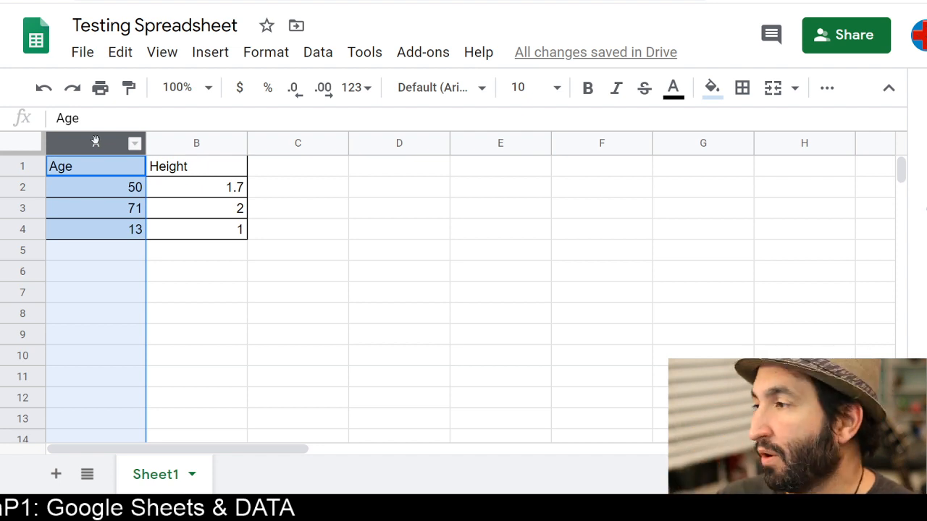
pyautogui.rightClick(75, 144)
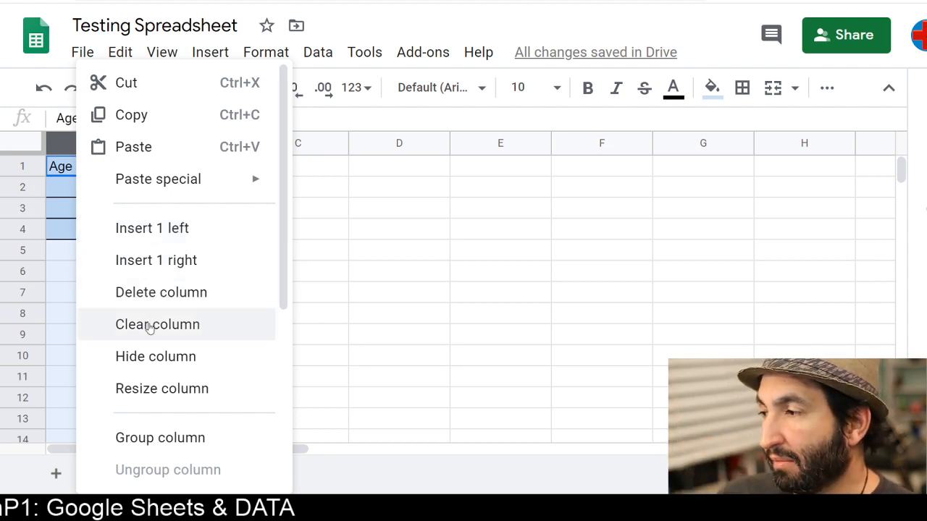
pyautogui.scroll(-4, 152, 374)
pyautogui.scroll(-1, 155, 374)
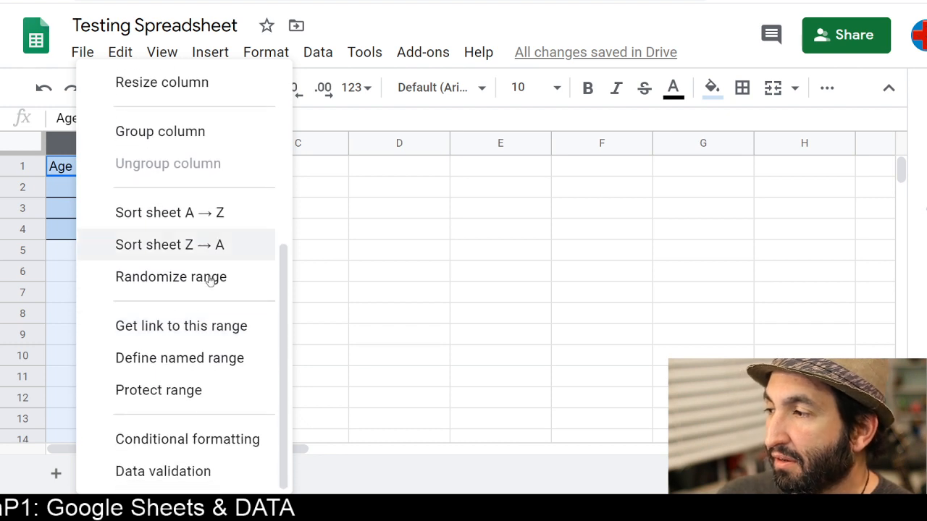
pyautogui.scroll(5, 130, 232)
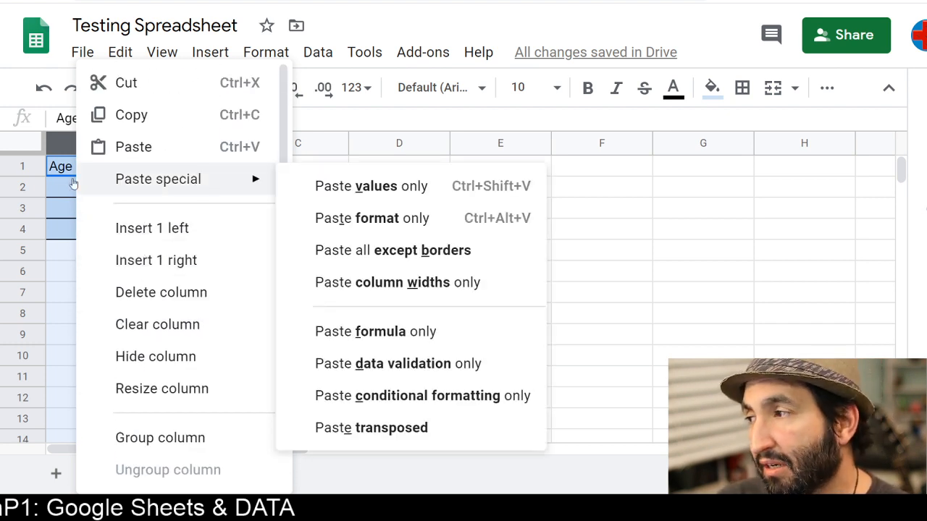
pyautogui.rightClick(58, 147)
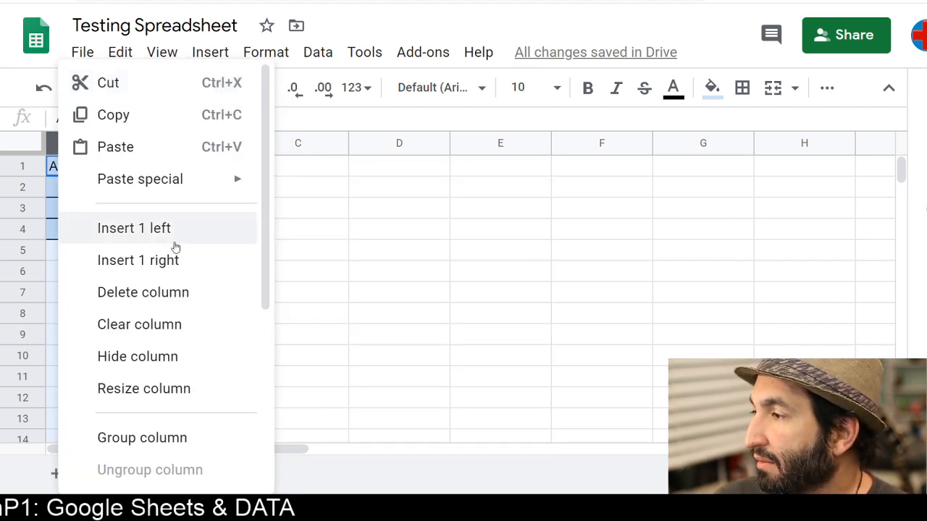
pyautogui.click(133, 230)
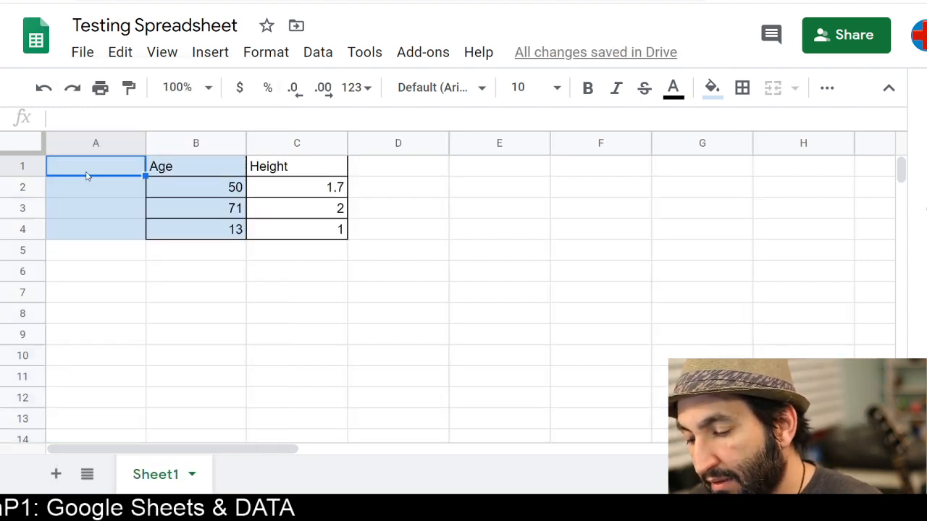
# Enter the header Player in A1 and fill the Player cells A1:A4 with light orange
pyautogui.write('Player')
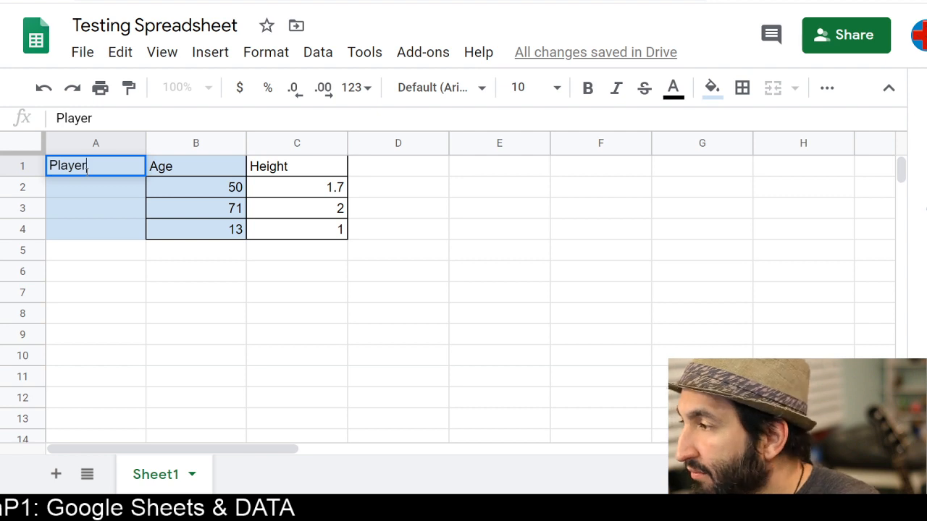
pyautogui.click(96, 189)
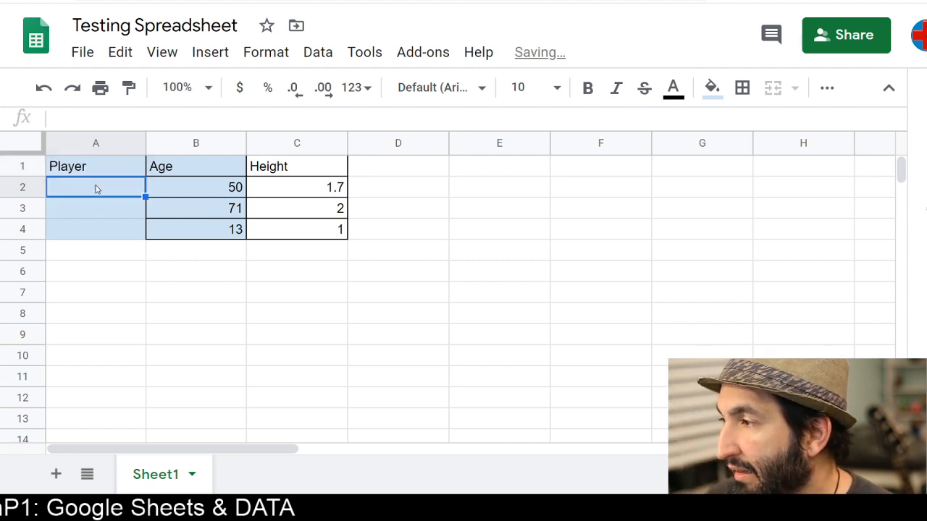
pyautogui.click(114, 173)
pyautogui.moveTo(110, 169); pyautogui.dragTo(108, 233)
pyautogui.click(711, 87)
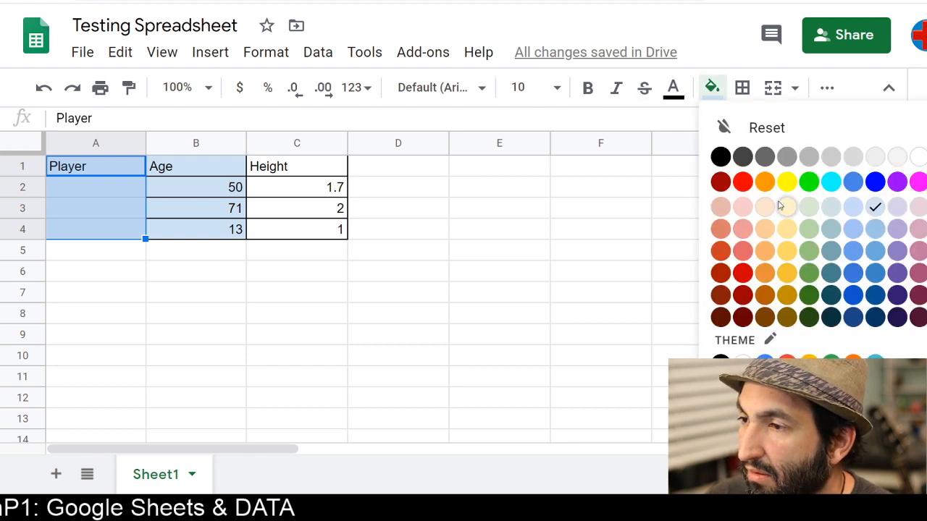
pyautogui.click(764, 210)
pyautogui.click(134, 268)
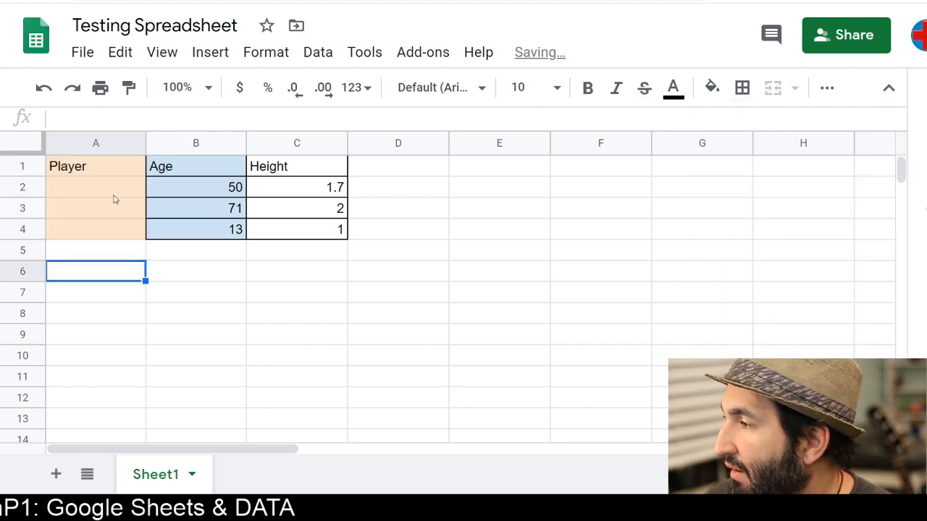
# Apply all borders to the enlarged table A1:C4
pyautogui.click(112, 186)
pyautogui.moveTo(105, 170); pyautogui.dragTo(327, 231)
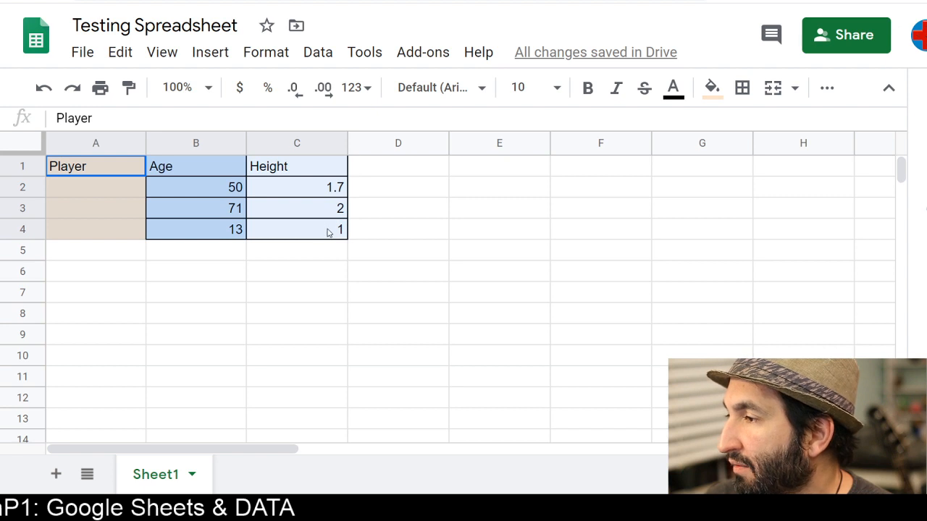
pyautogui.click(742, 88)
pyautogui.click(751, 126)
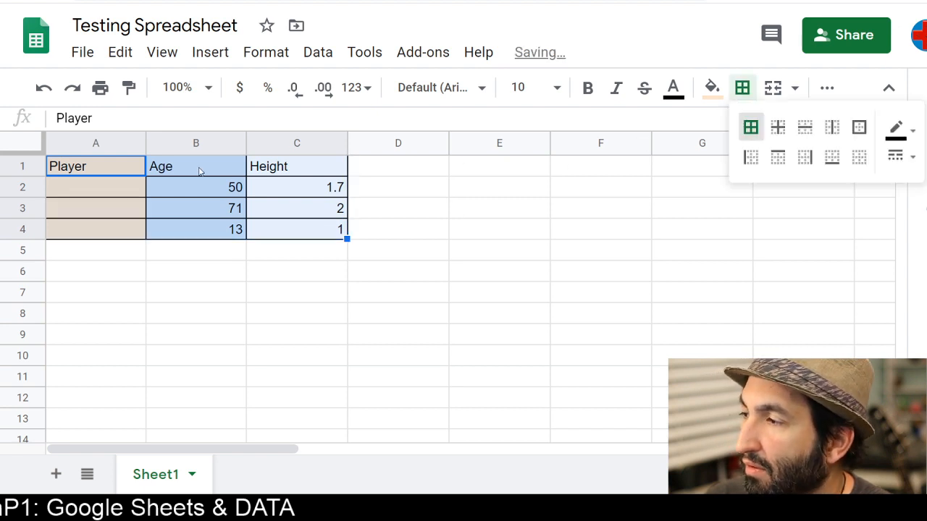
# Fill the header row A1:C1 with dark gray
pyautogui.moveTo(93, 174); pyautogui.dragTo(337, 165)
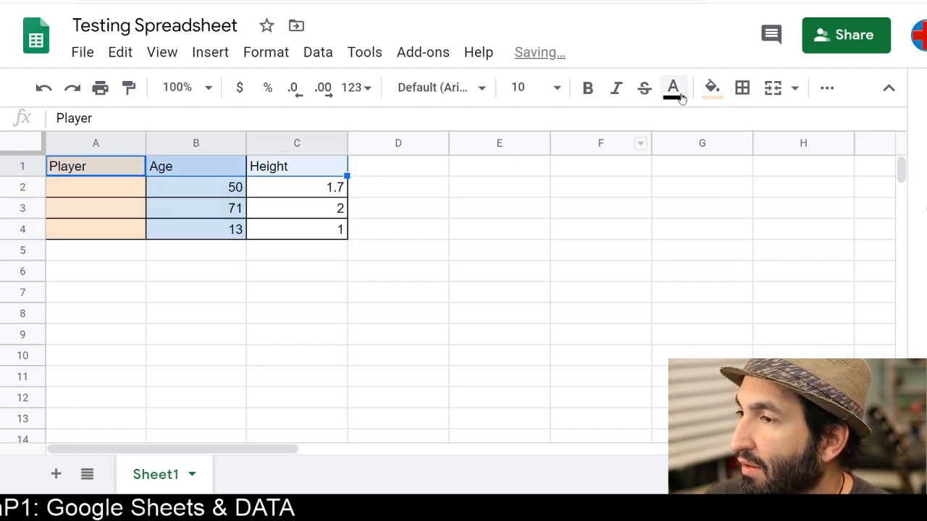
pyautogui.click(713, 88)
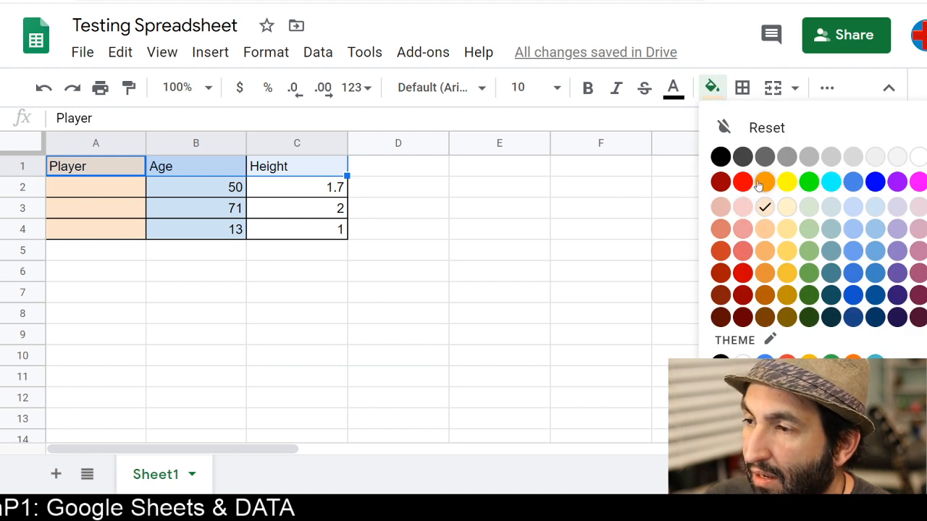
pyautogui.click(787, 157)
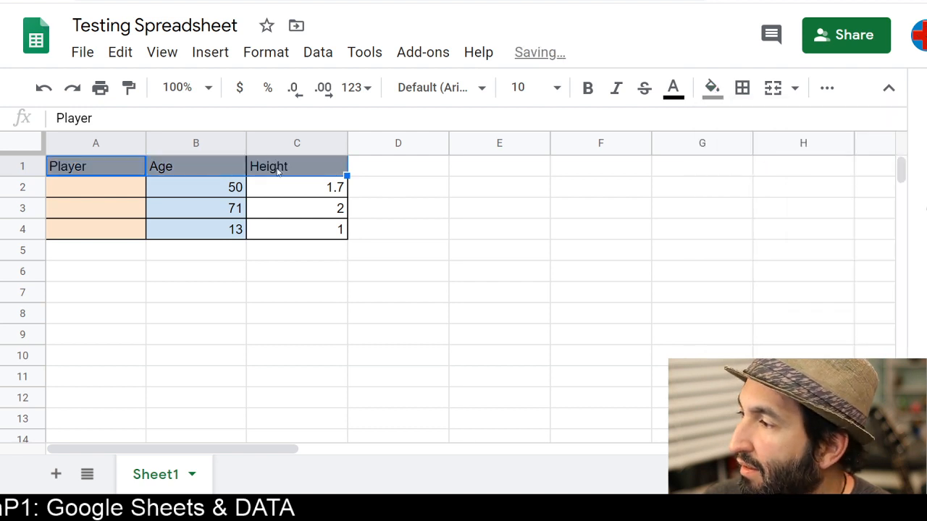
# Make the header row text bold and white
pyautogui.click(586, 88)
pyautogui.click(673, 88)
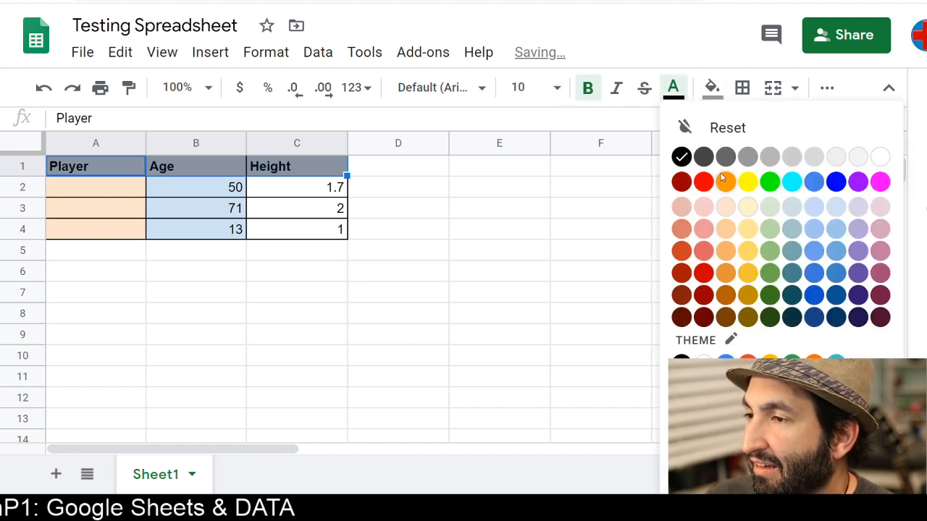
pyautogui.click(878, 157)
pyautogui.click(295, 218)
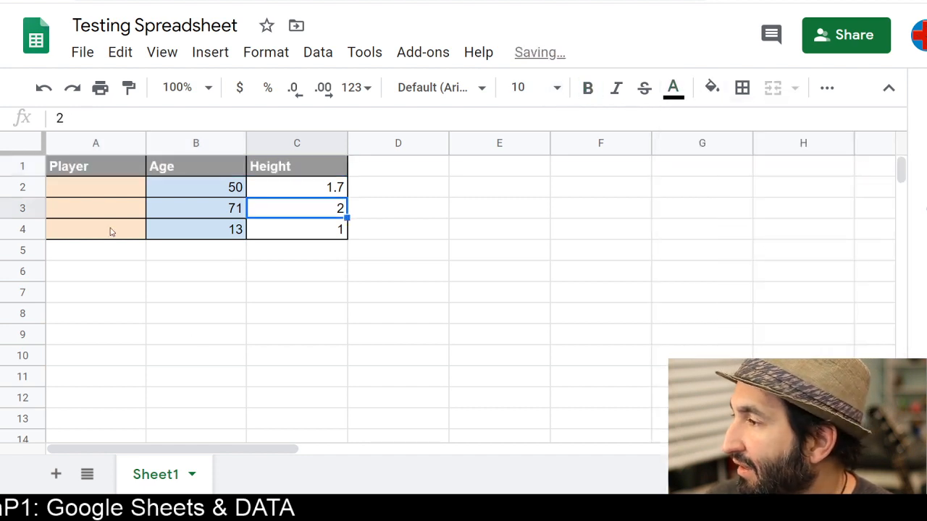
# Enter the player names Me, You and Boss in A2 to A4
pyautogui.click(111, 188)
pyautogui.write('Me')
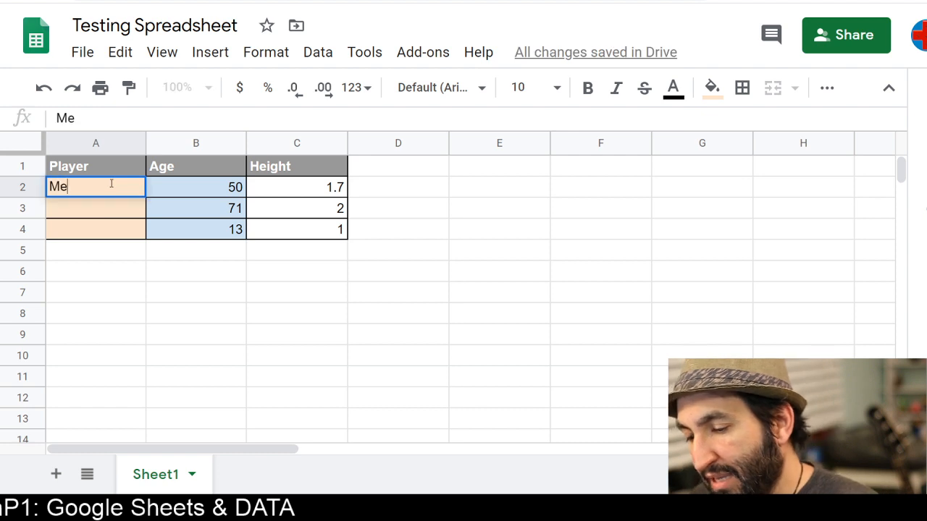
pyautogui.press('Return')
pyautogui.write('You')
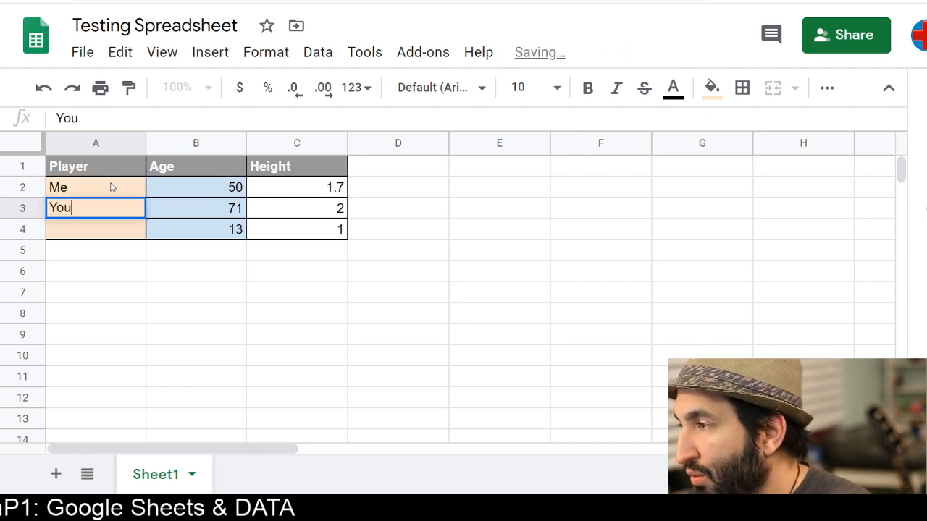
pyautogui.press('Return')
pyautogui.write('T')
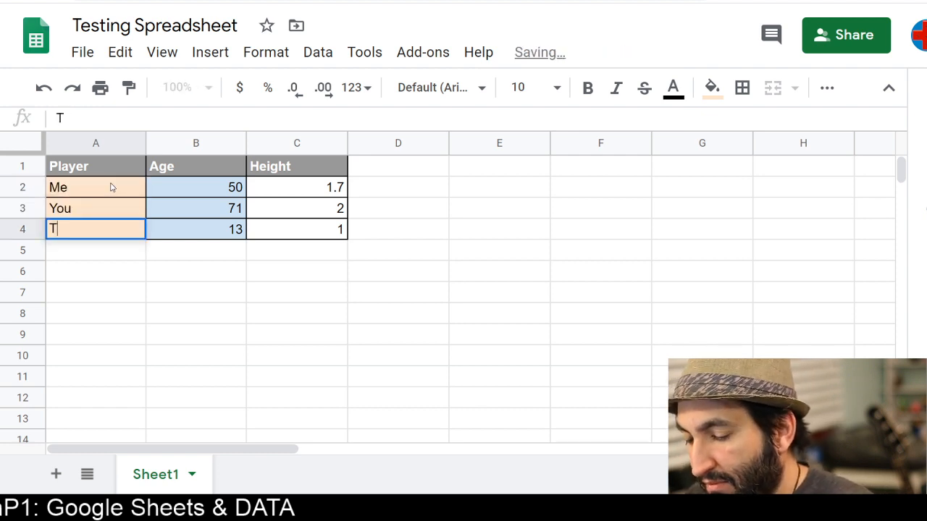
pyautogui.press('BackSpace')
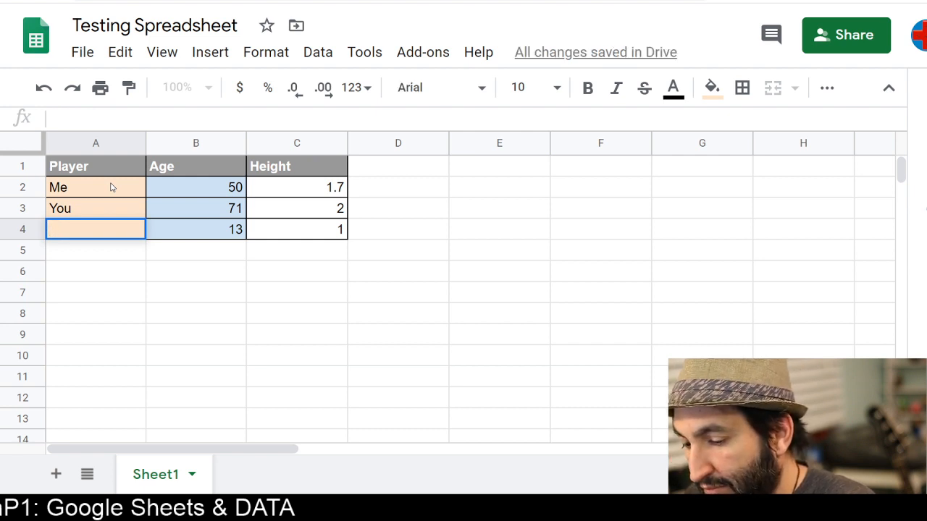
pyautogui.write('Bo')
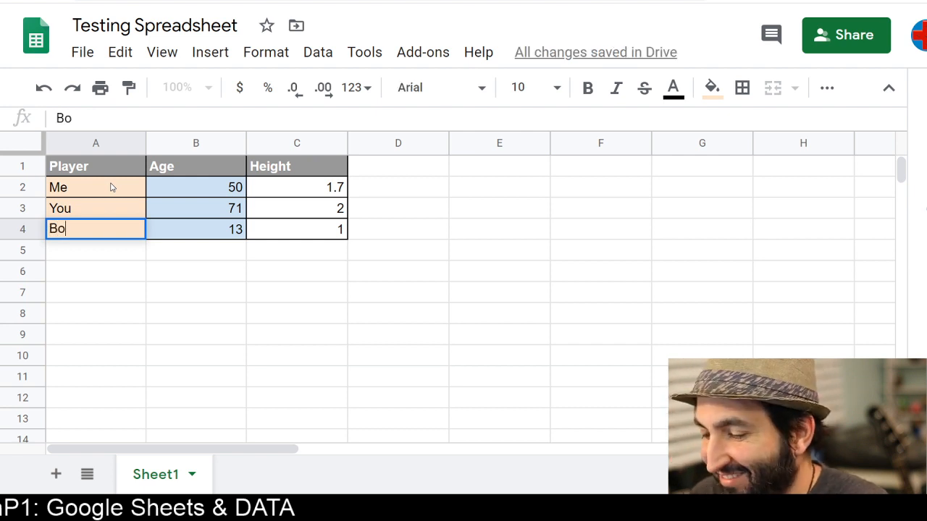
pyautogui.write('ss')
pyautogui.press('Return')
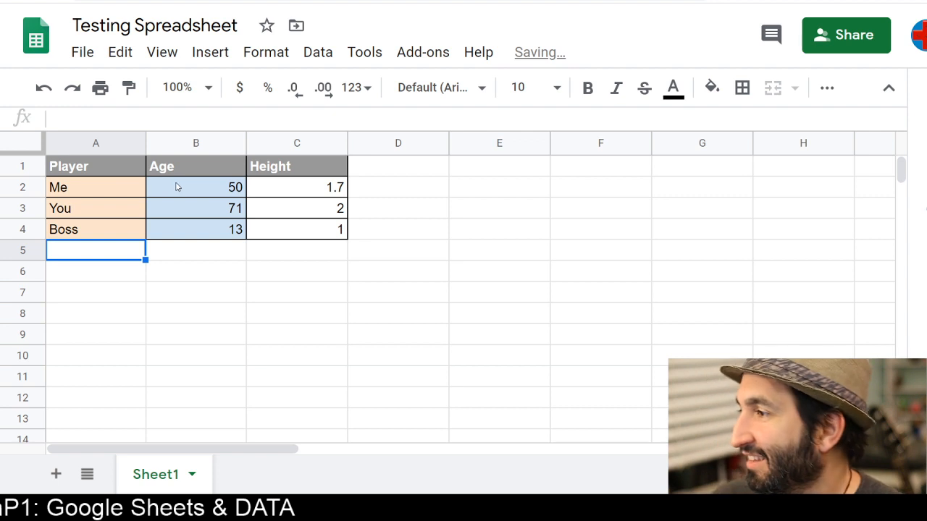
# Replace the Boss entry in A4 with Ref
pyautogui.click(116, 236)
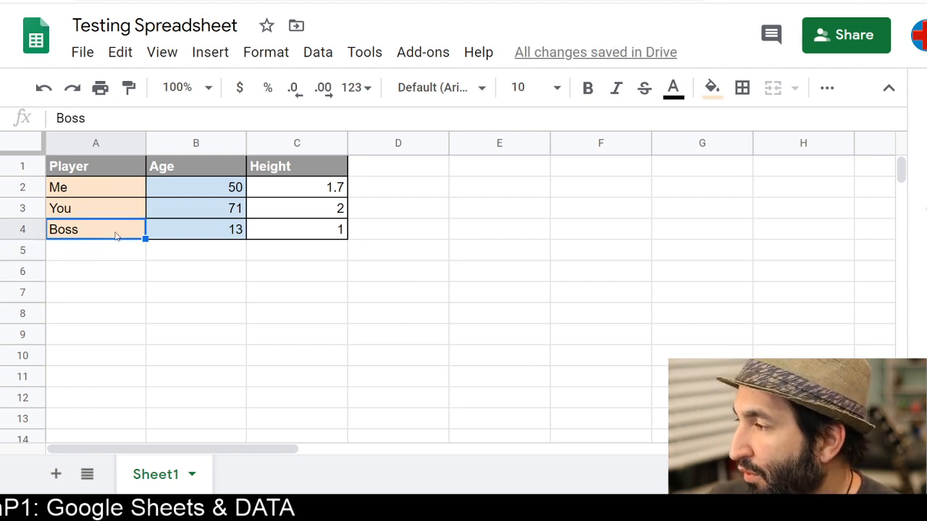
pyautogui.write('Ref')
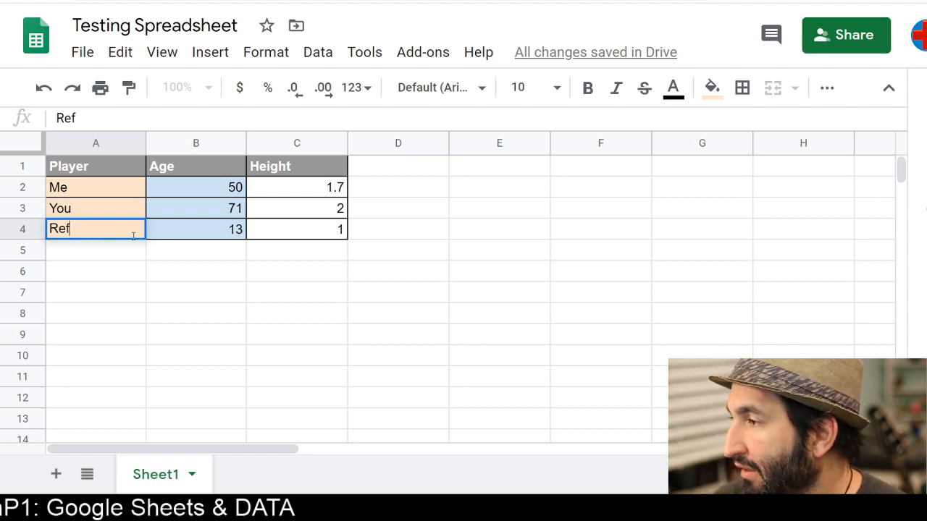
pyautogui.click(194, 269)
# Swap the ages in B3 and B4 so You has 13 and Ref has 71
pyautogui.click(214, 233)
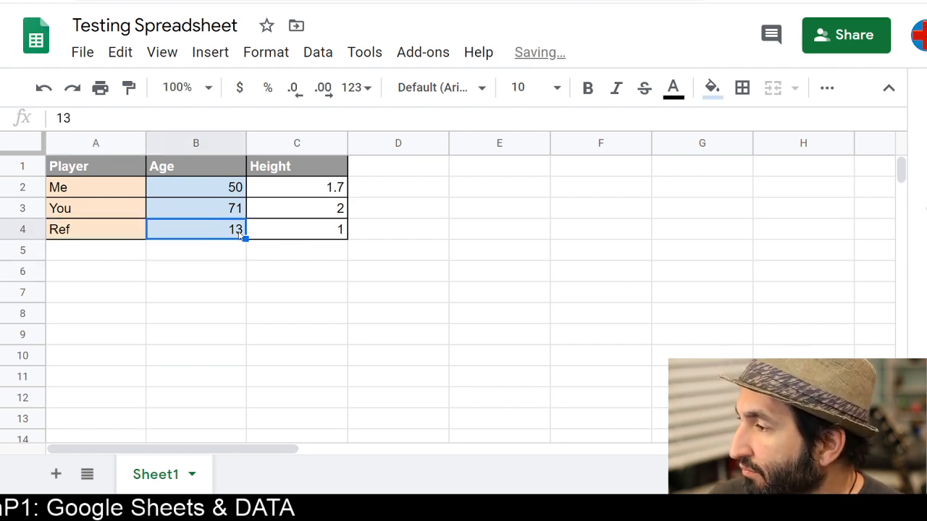
pyautogui.moveTo(224, 232); pyautogui.dragTo(222, 255)
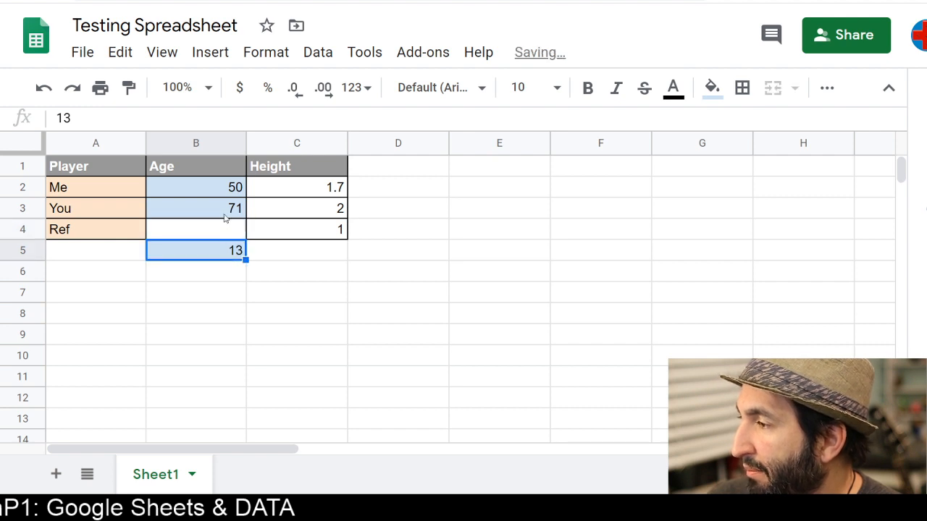
pyautogui.click(223, 215)
pyautogui.moveTo(224, 217)
pyautogui.mouseDown()
pyautogui.moveTo(217, 240)
pyautogui.moveTo(229, 230)
pyautogui.moveTo(226, 215)
pyautogui.mouseUp()
pyautogui.click(212, 259)
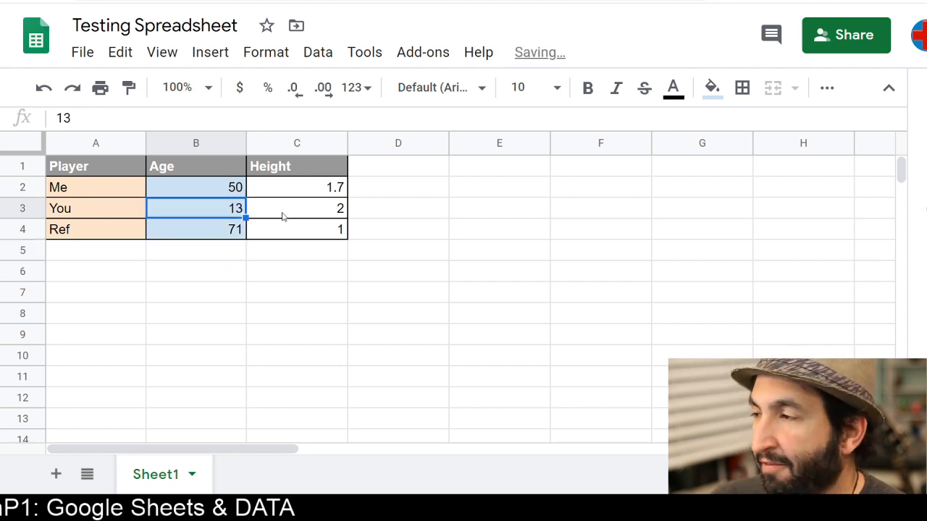
pyautogui.click(216, 195)
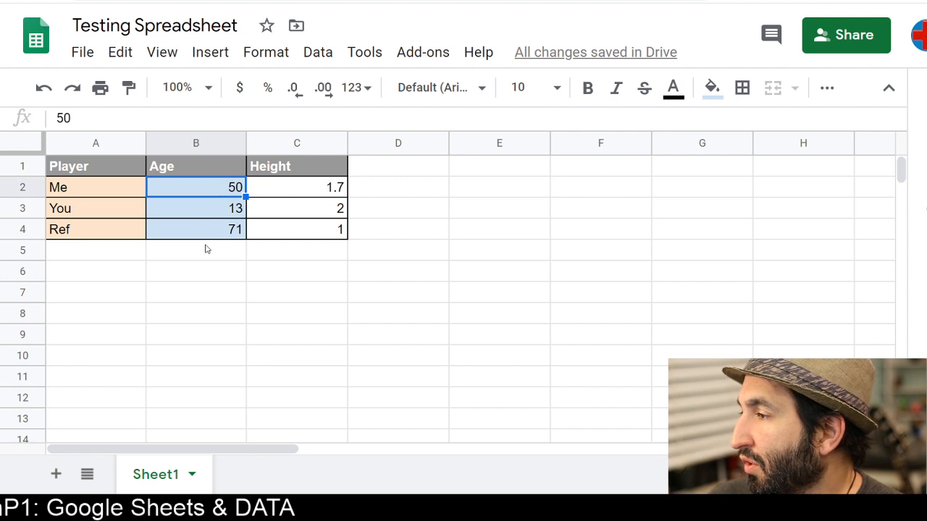
pyautogui.click(208, 249)
# Insert a blank row above the You row
pyautogui.click(91, 189)
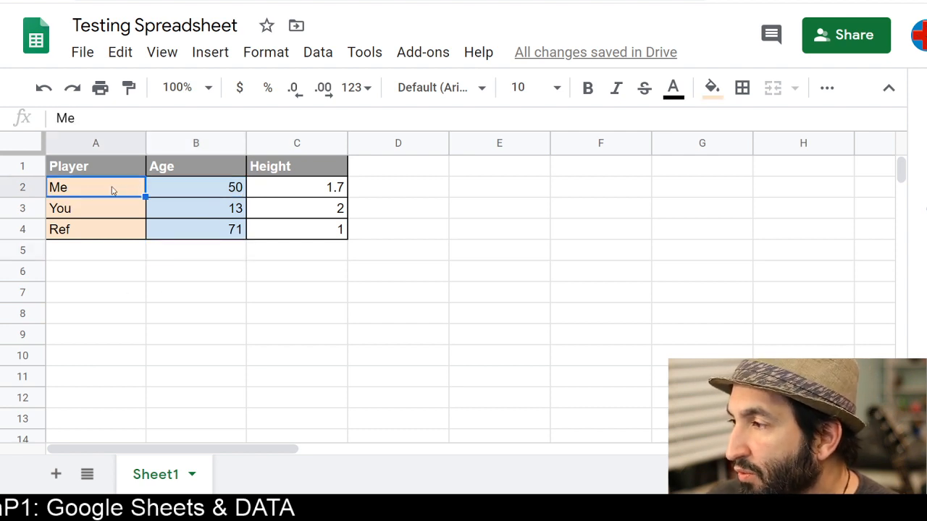
pyautogui.moveTo(112, 190); pyautogui.dragTo(341, 188)
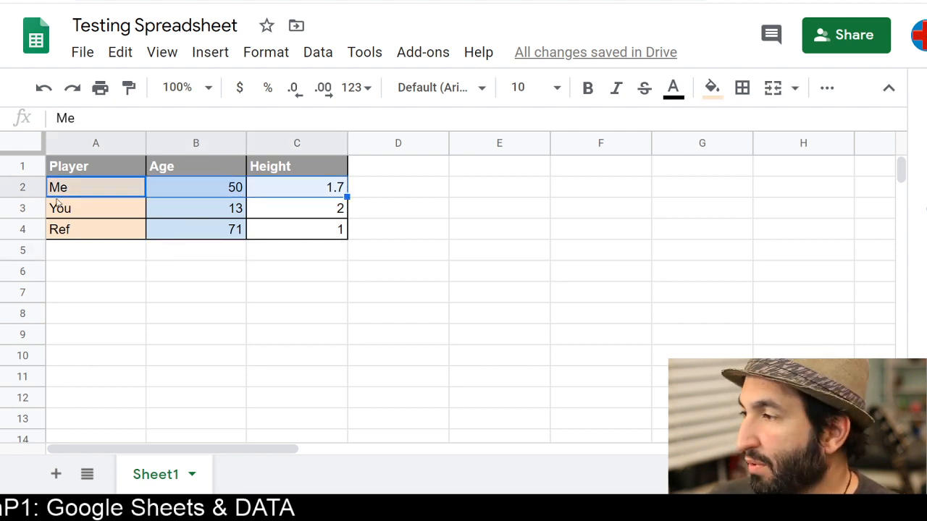
pyautogui.click(31, 213)
pyautogui.rightClick(22, 210)
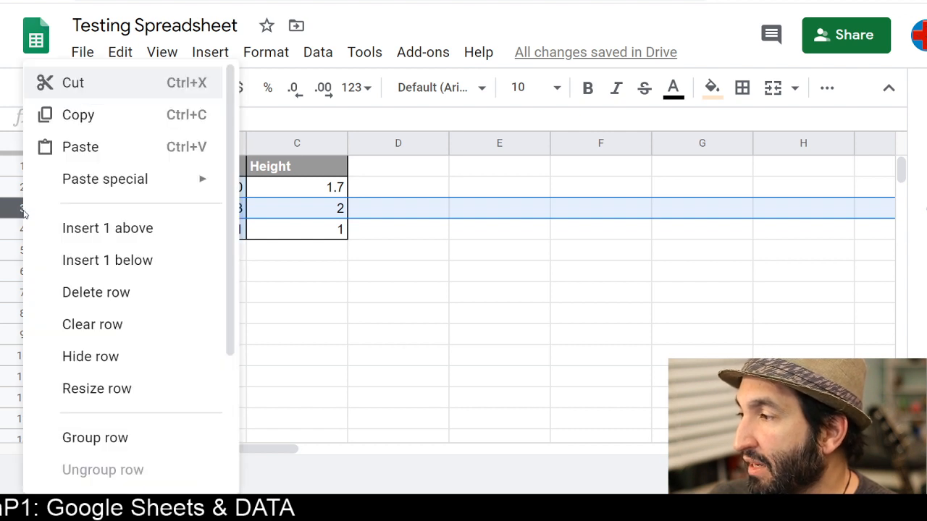
pyautogui.click(108, 228)
pyautogui.click(267, 327)
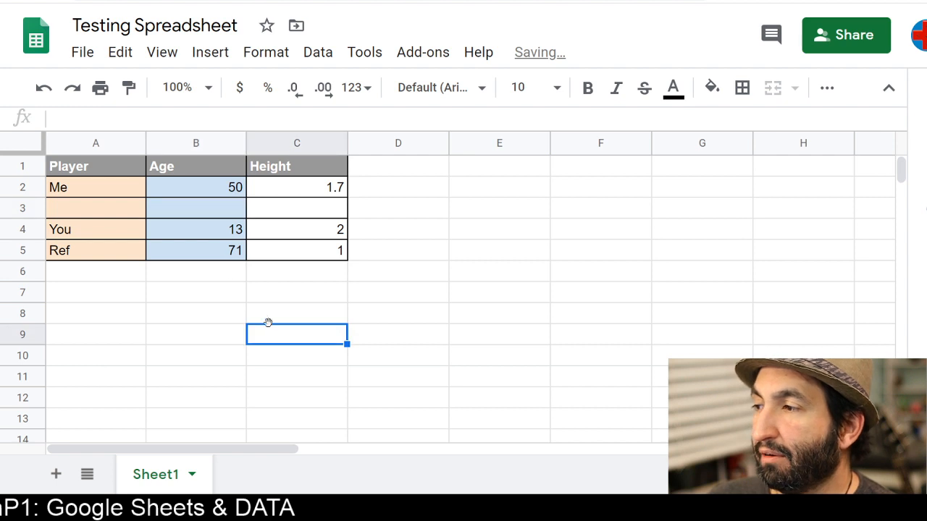
pyautogui.click(111, 218)
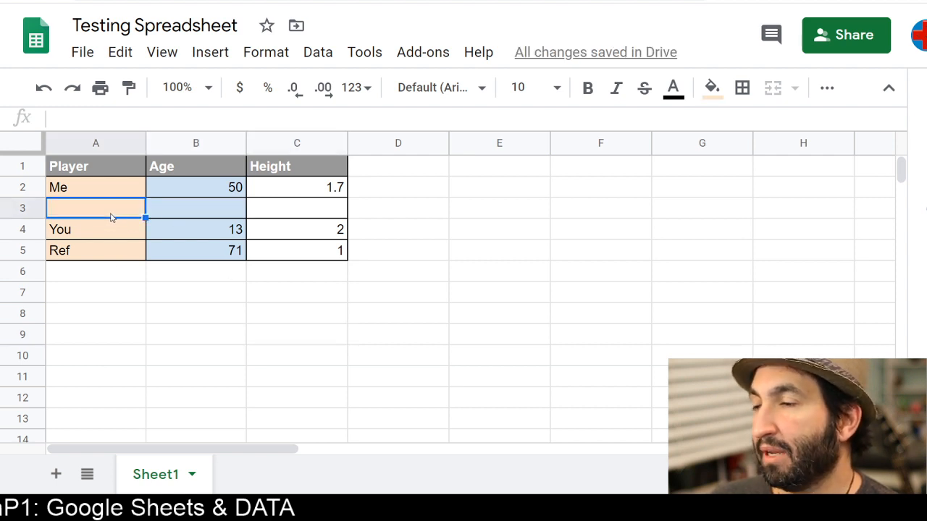